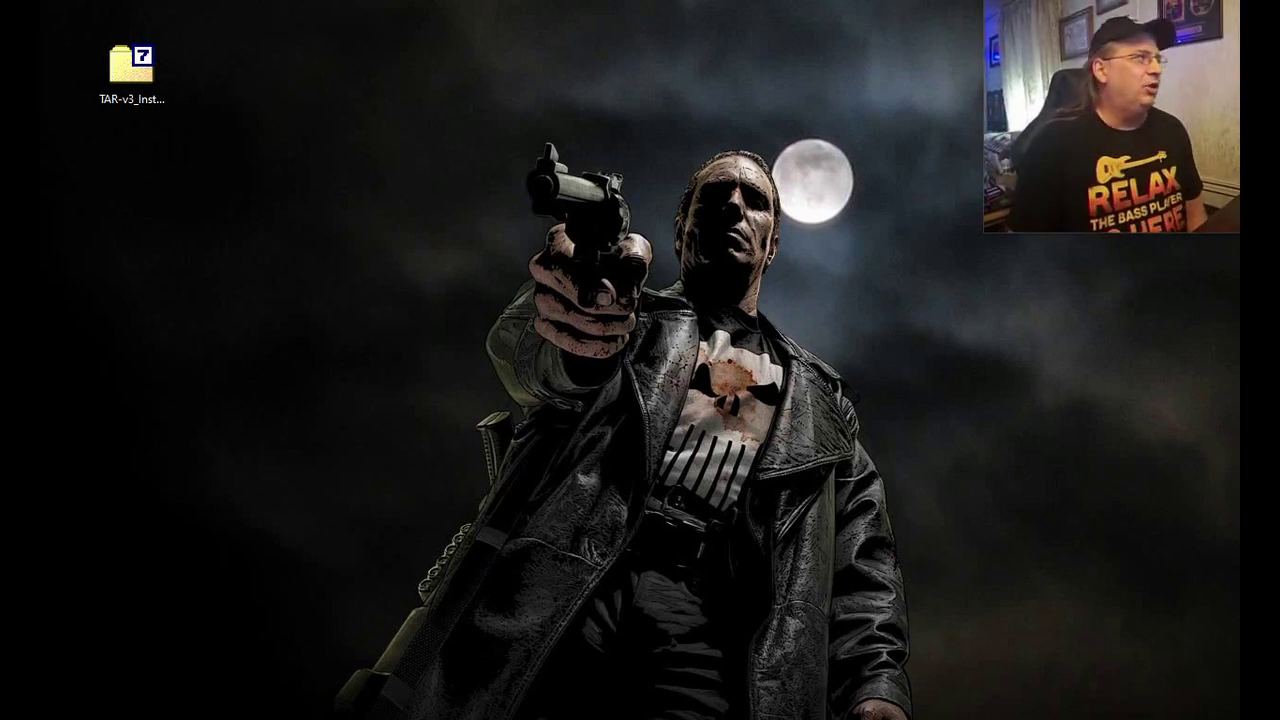
Open the TAR-v3_Install_Files.7z archive from the desktop and reposition its window
click(146, 94)
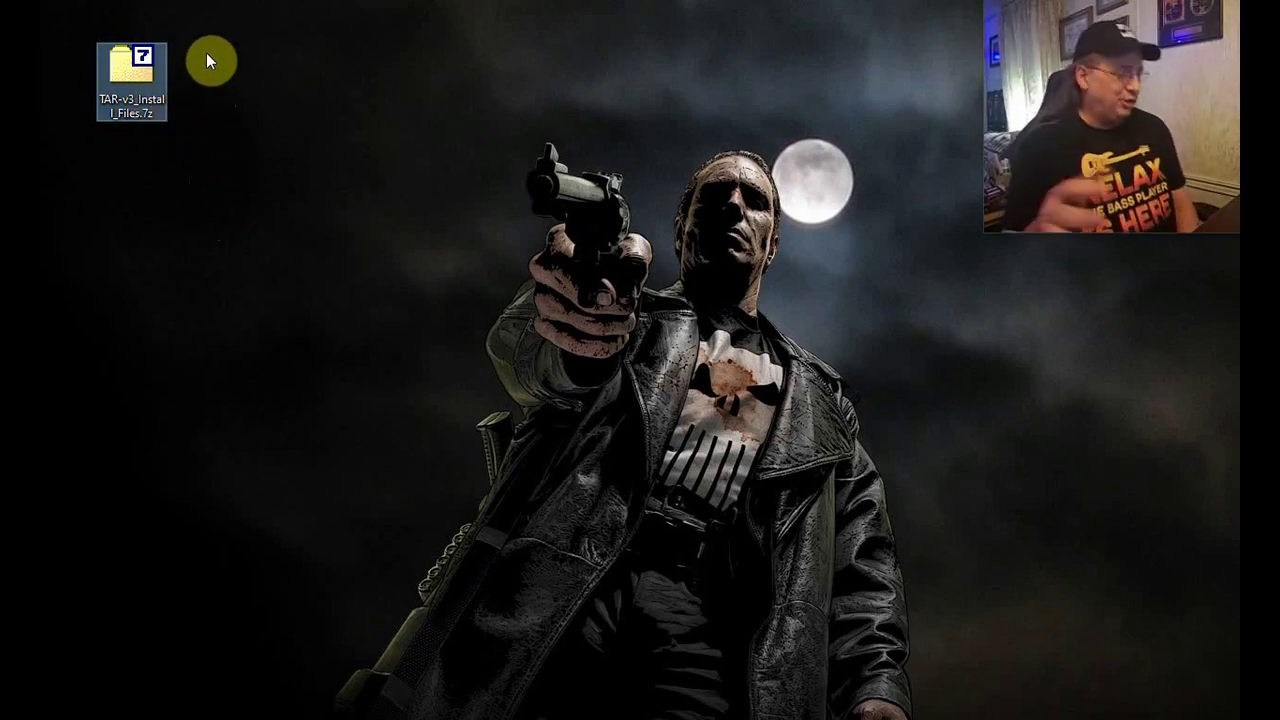
double_click(136, 75)
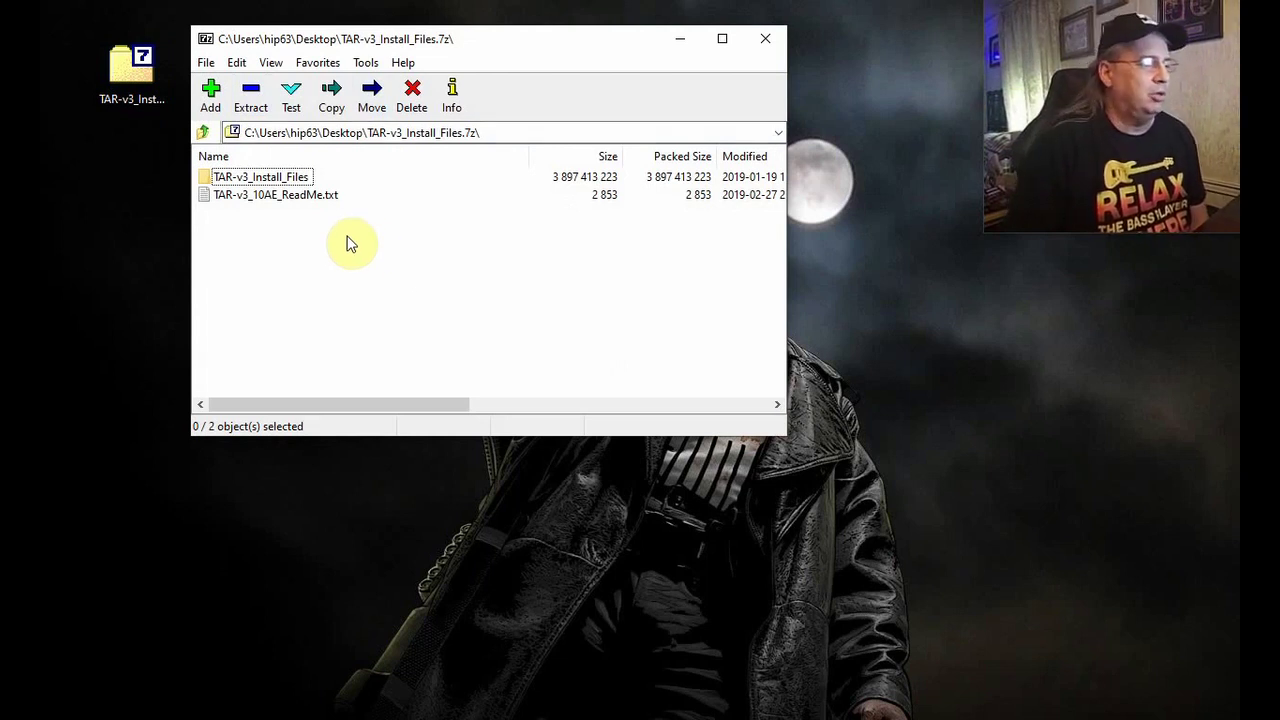
drag(451, 42, 490, 72)
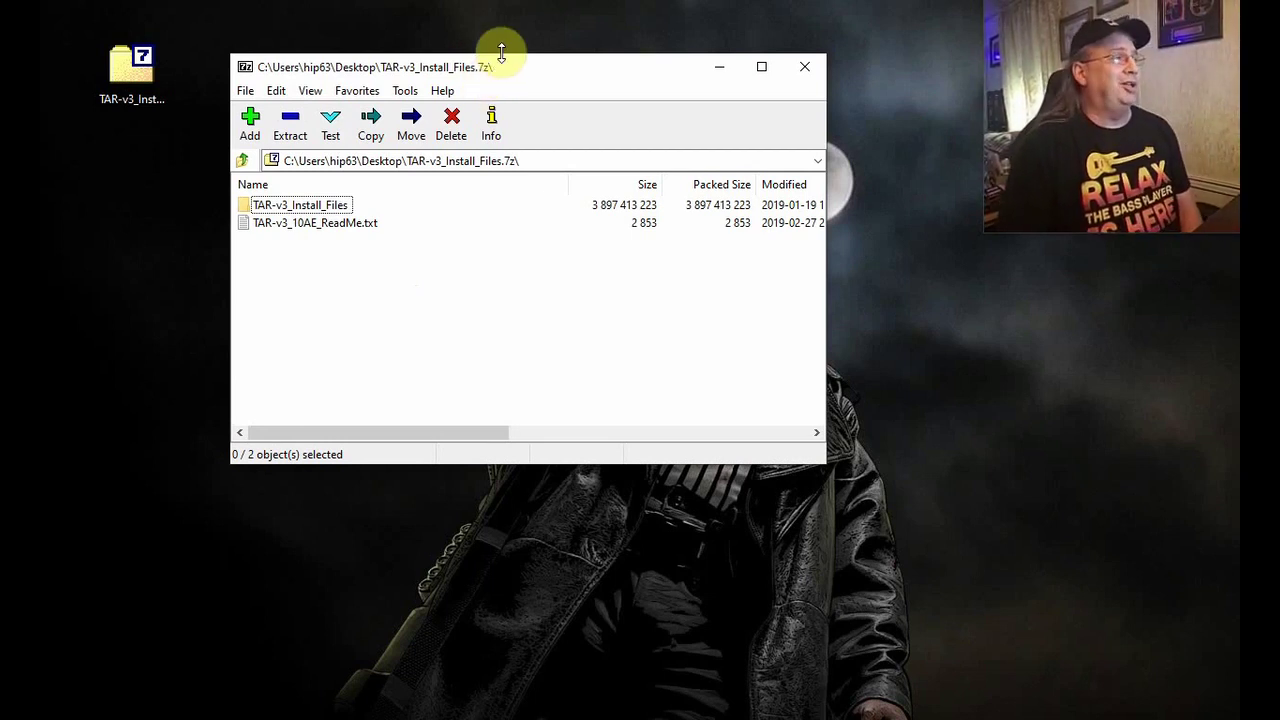
mouse_move(503, 69)
mouse_down()
mouse_move(520, 66)
mouse_move(500, 74)
mouse_up()
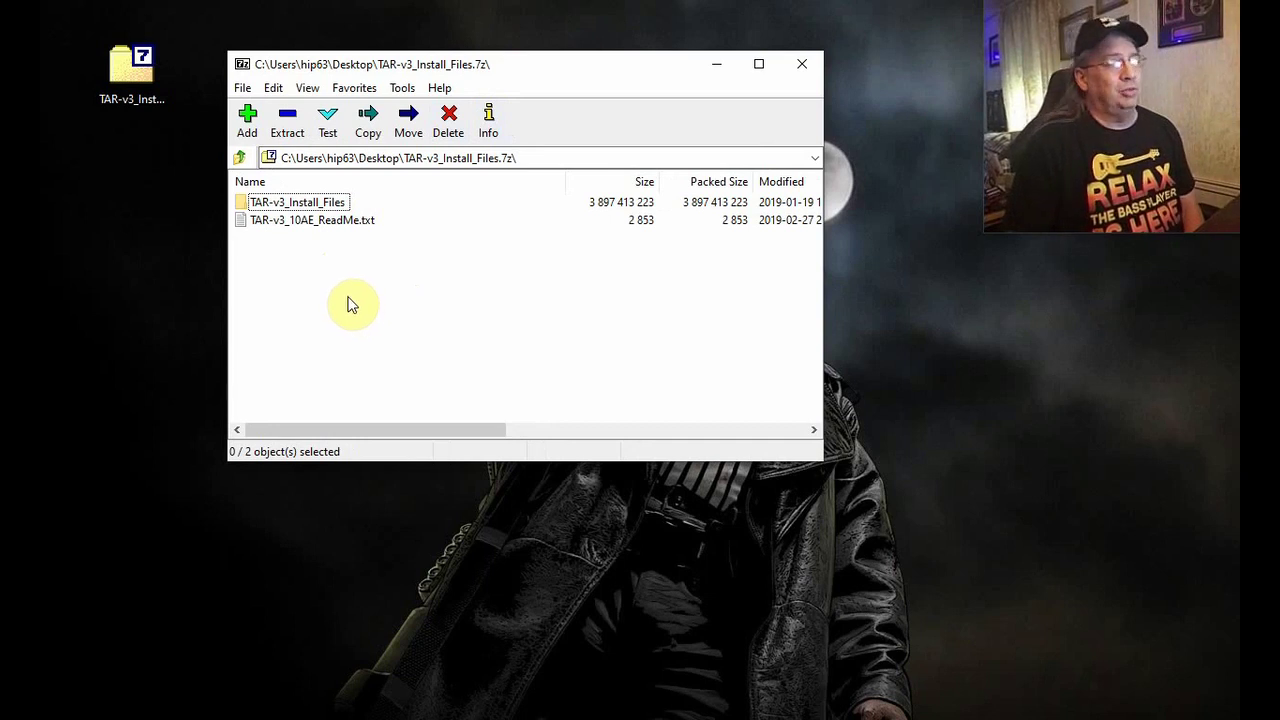
Read the installation instructions in TAR-v3_10AE_ReadMe.txt inside the archive and close the file
double_click(350, 221)
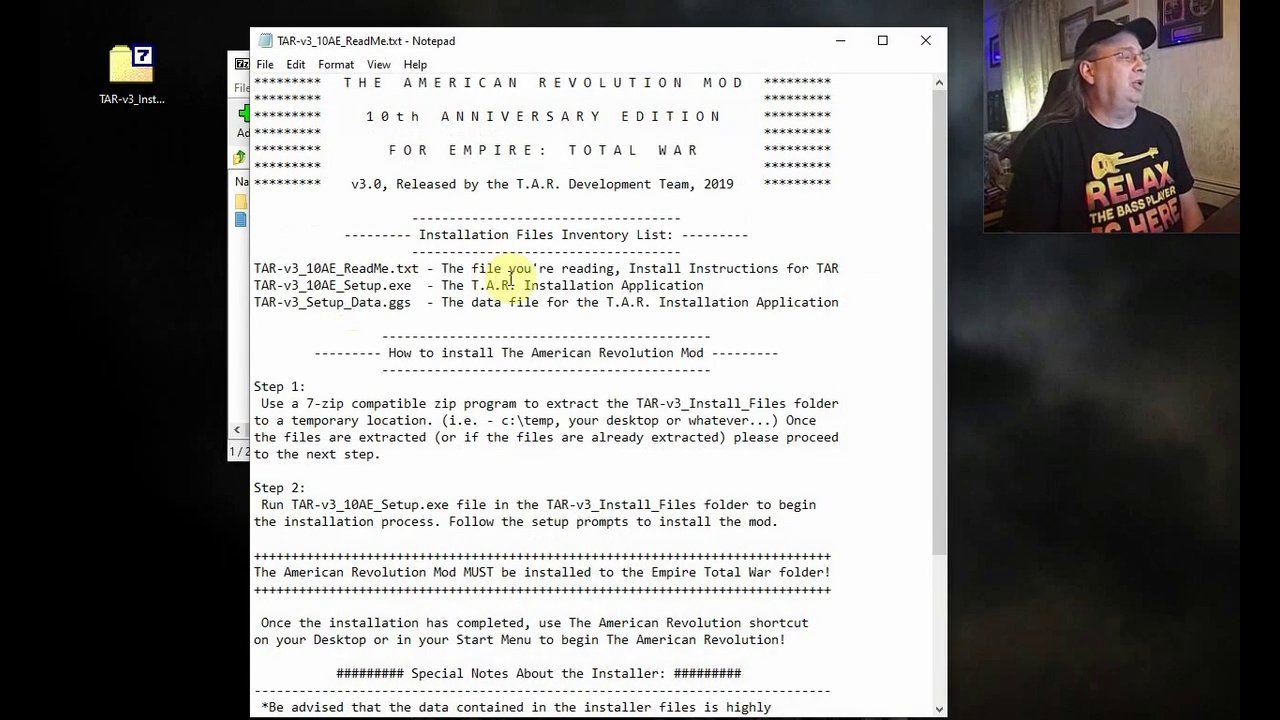
scroll(621, 115, down, 4)
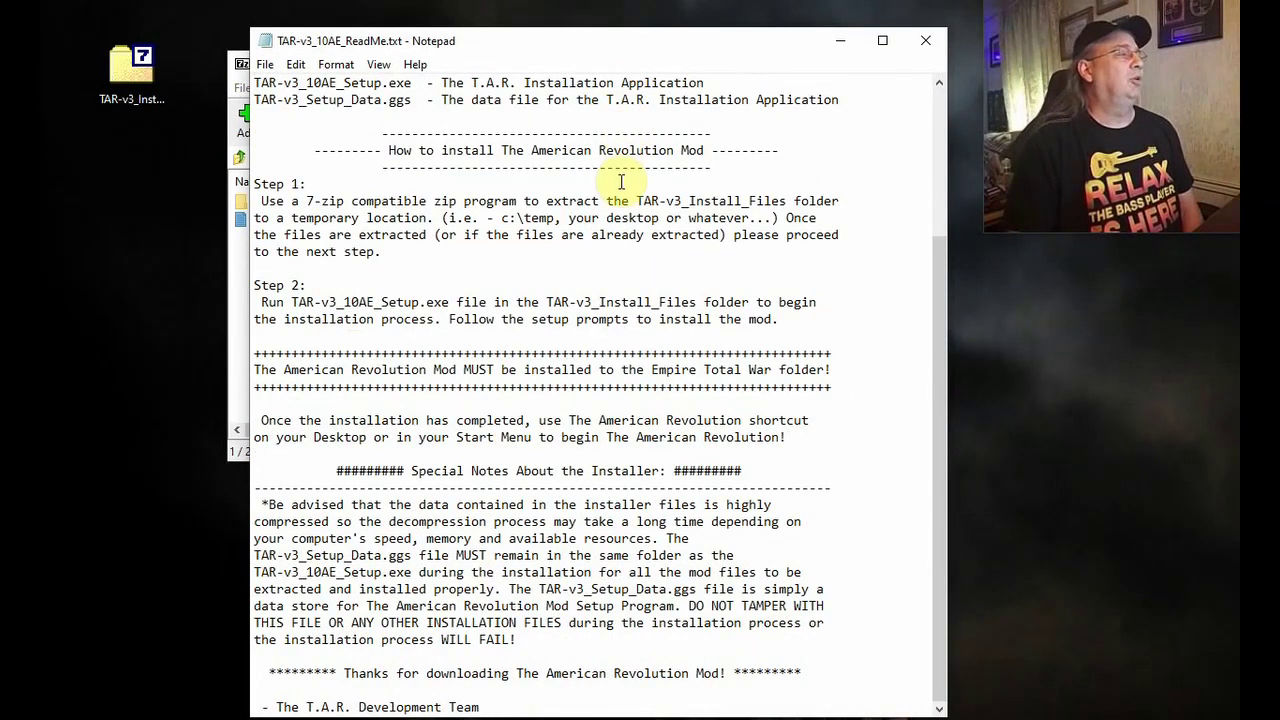
scroll(616, 177, up, 4)
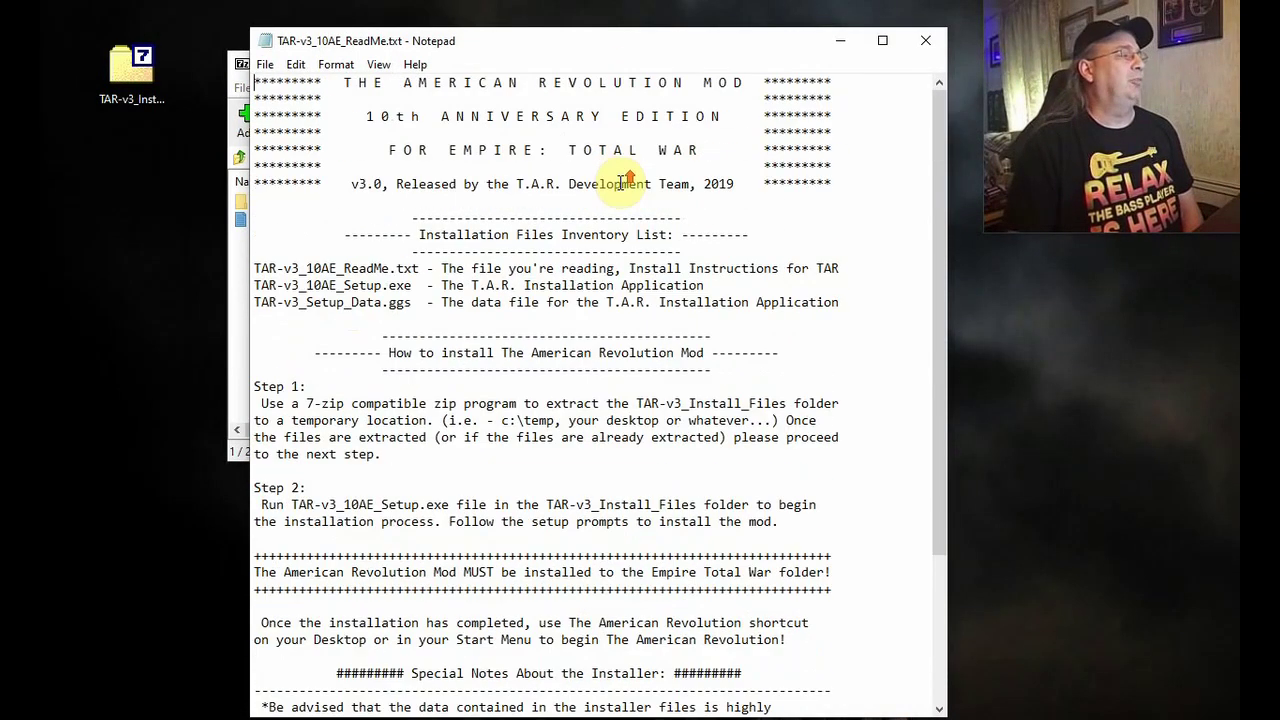
click(936, 43)
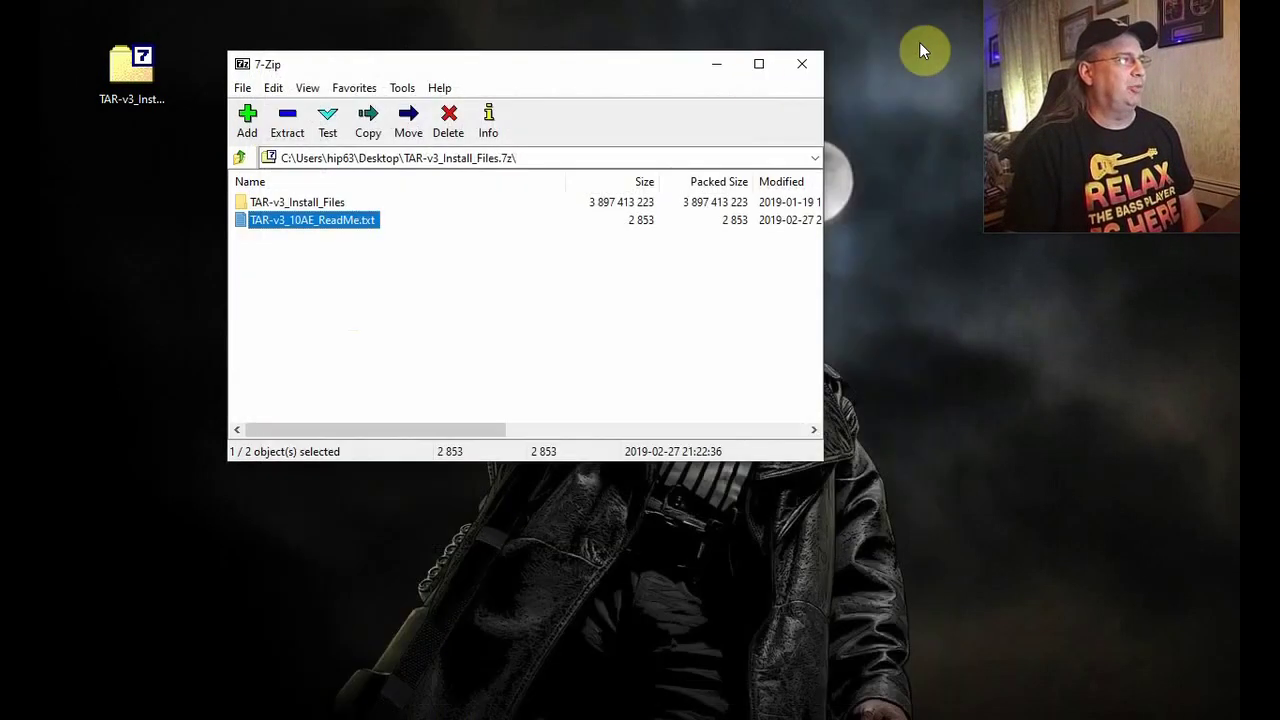
Extract the TAR-v3_Install_Files folder from the archive to the desktop and close the archive window
click(406, 309)
drag(300, 206, 137, 212)
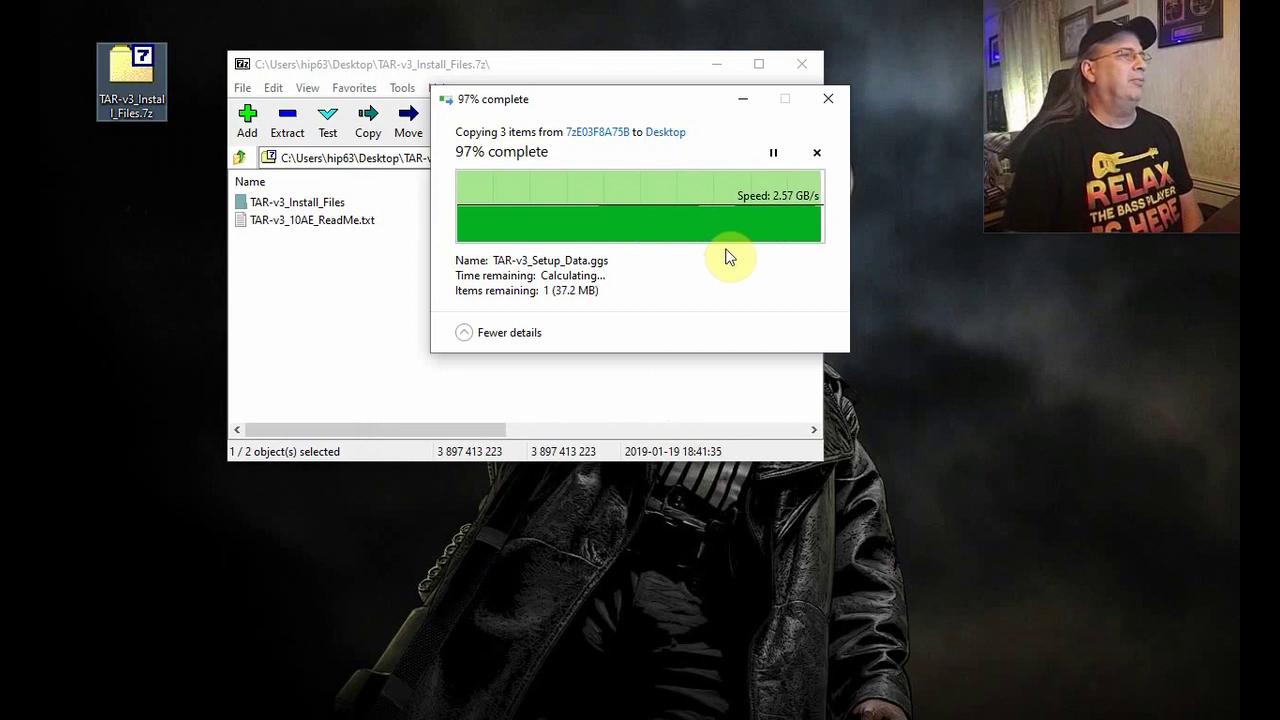
click(805, 66)
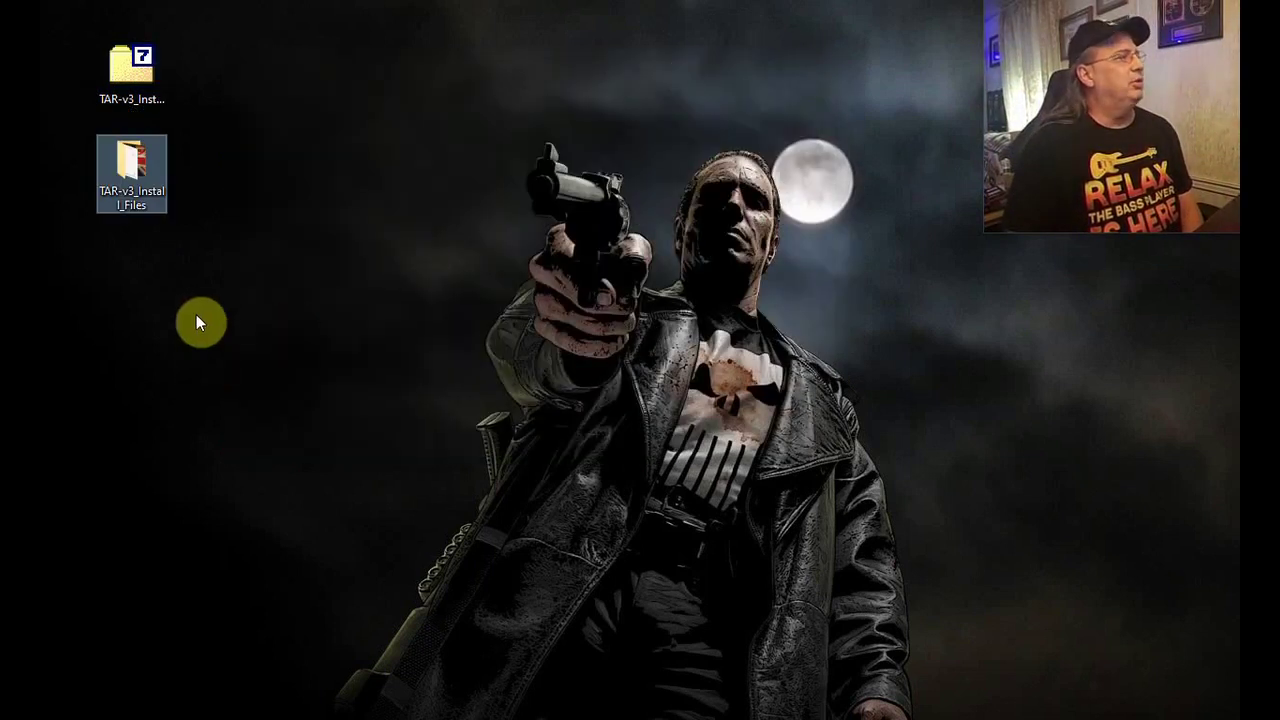
Open the extracted TAR-v3_Install_Files folder on the desktop and examine its setup application and data file
double_click(126, 167)
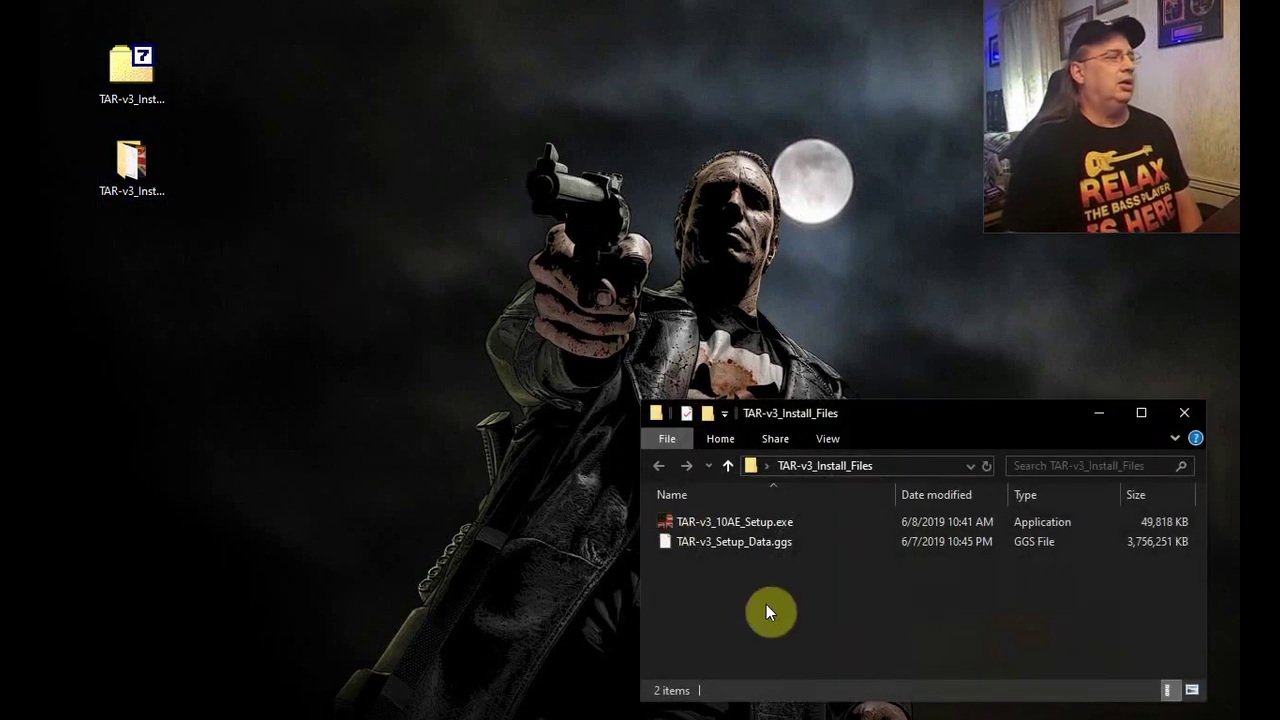
drag(768, 613, 743, 527)
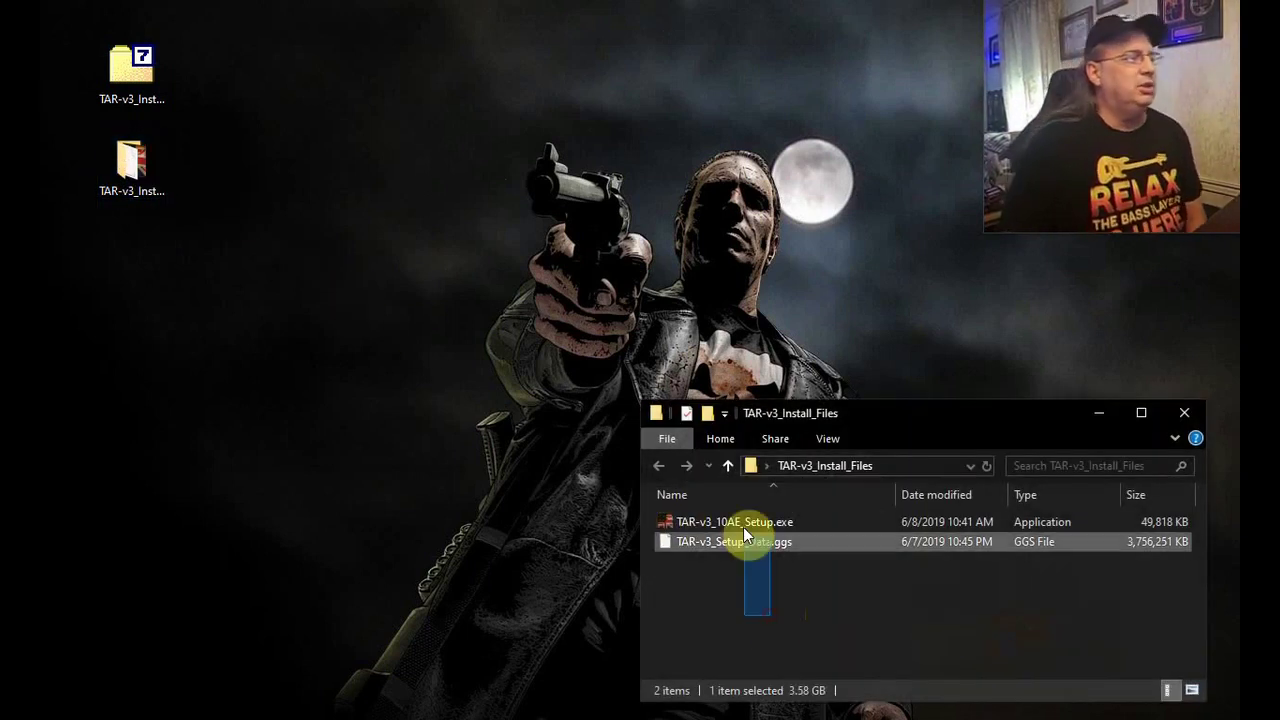
click(700, 621)
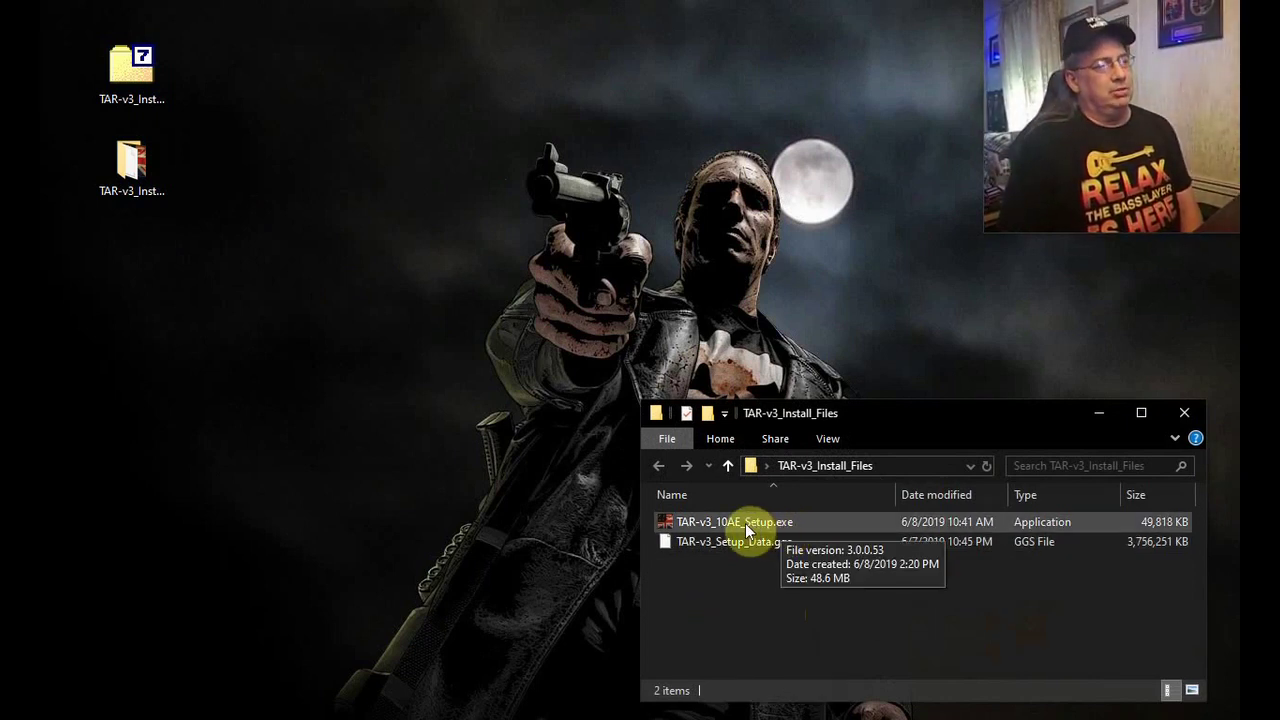
click(740, 541)
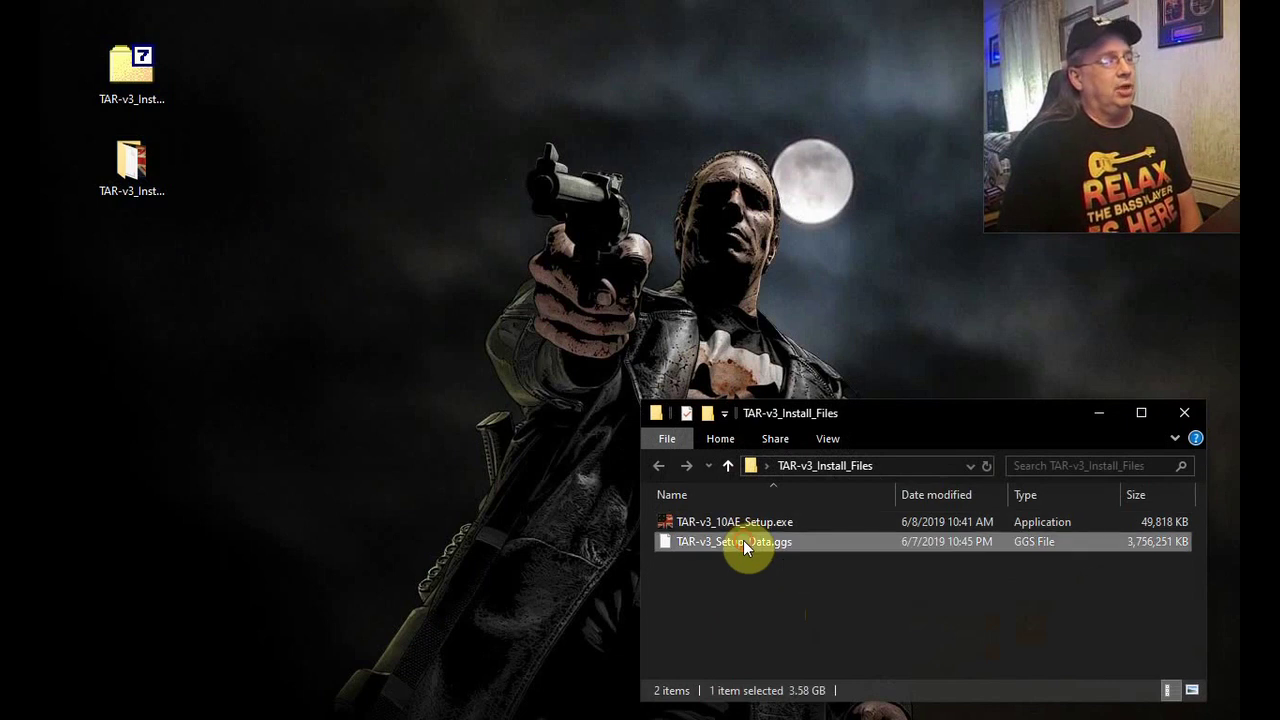
click(761, 596)
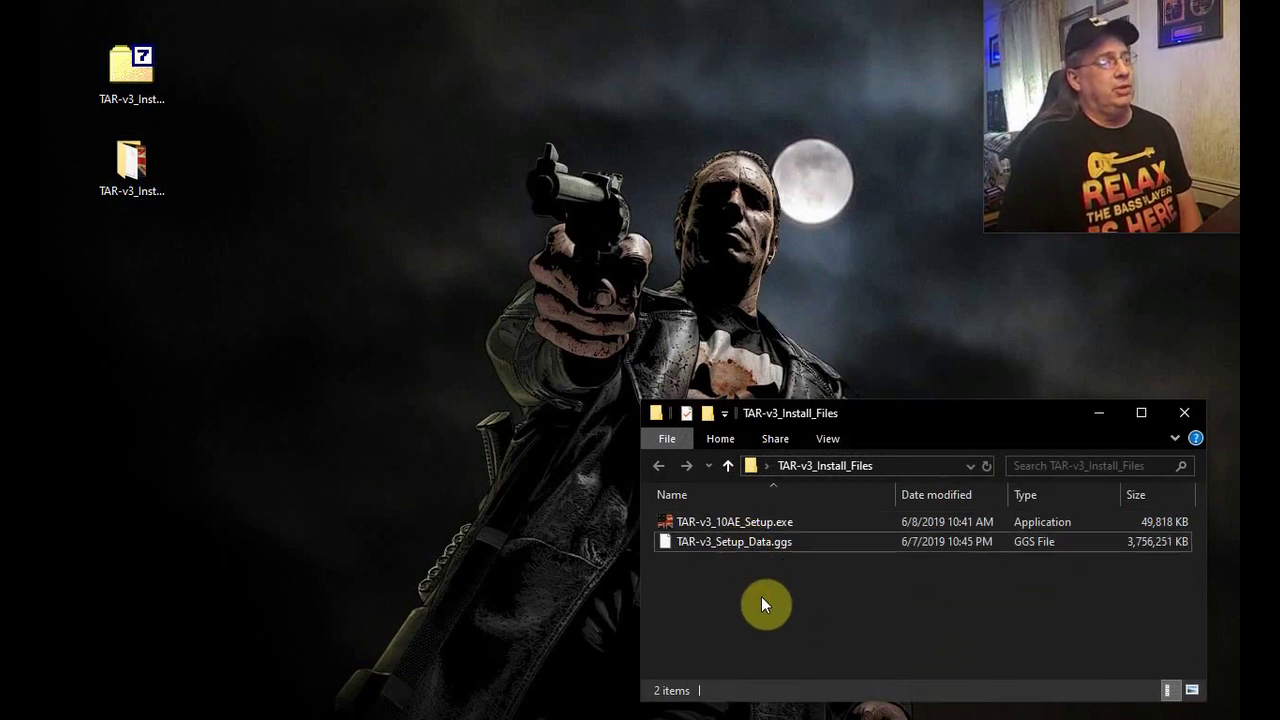
Launch TAR-v3_10AE_Setup.exe from the extracted folder and close the folder window
click(768, 522)
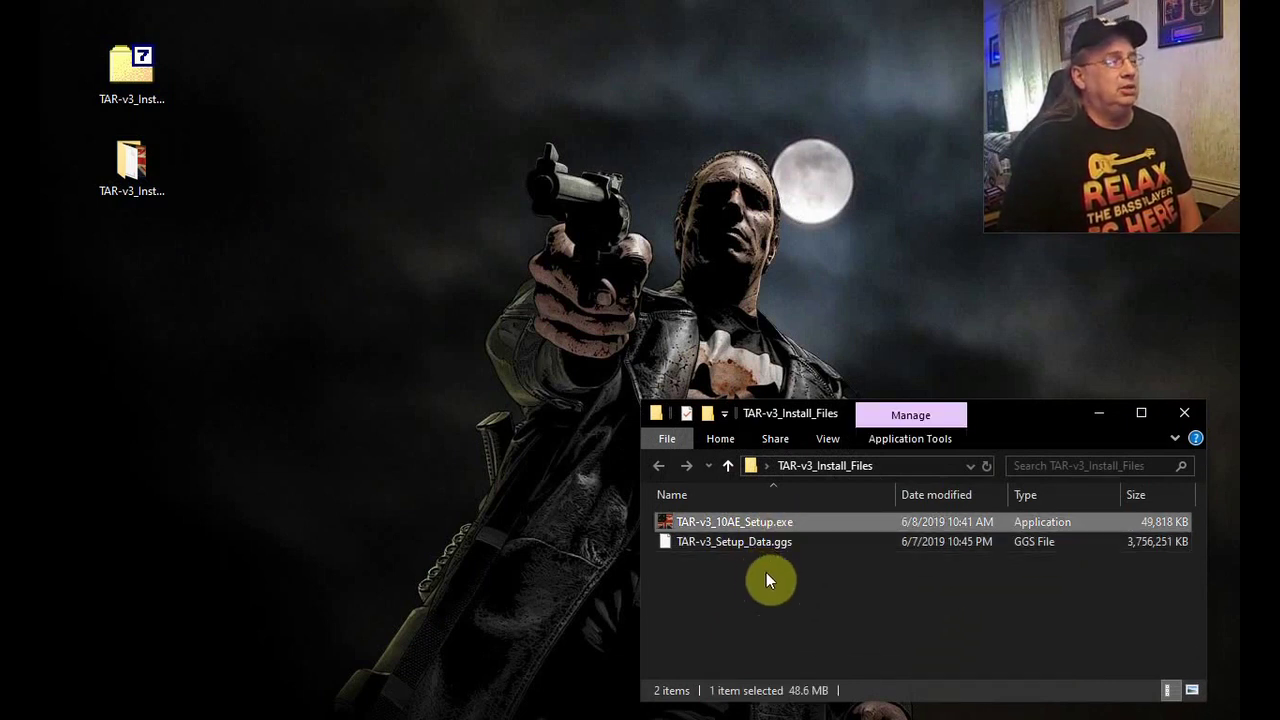
click(750, 541)
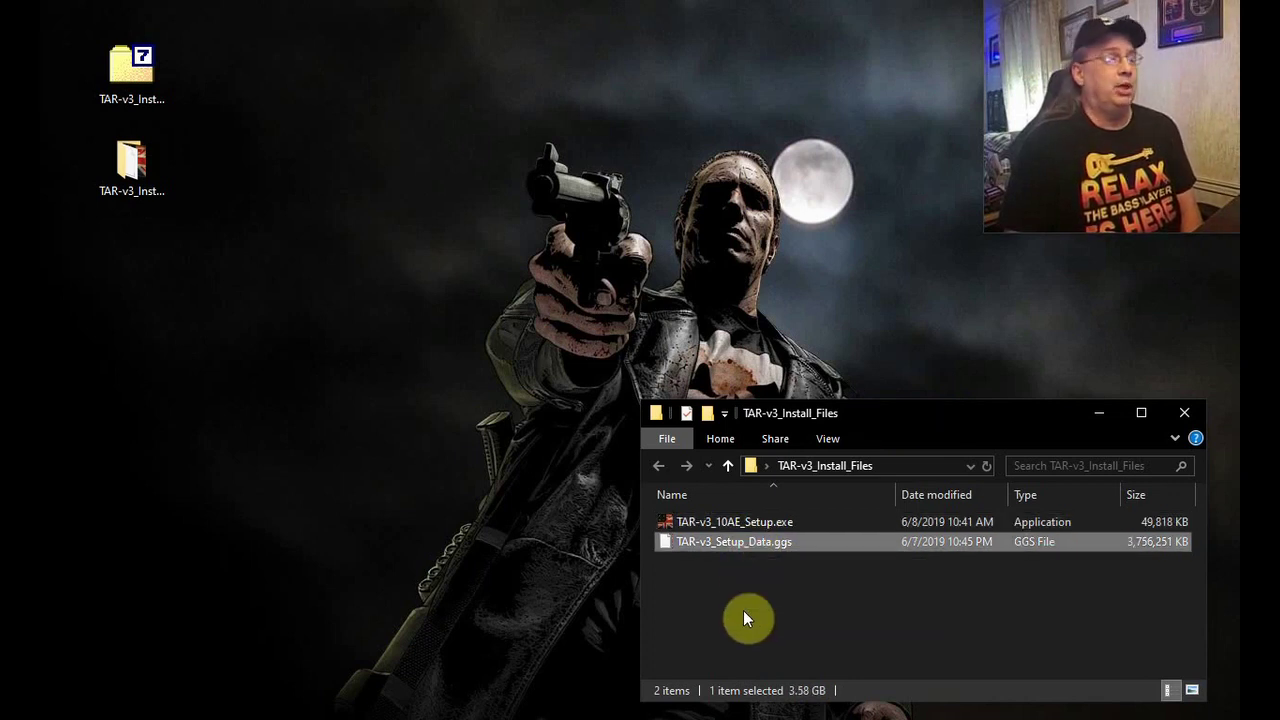
click(757, 522)
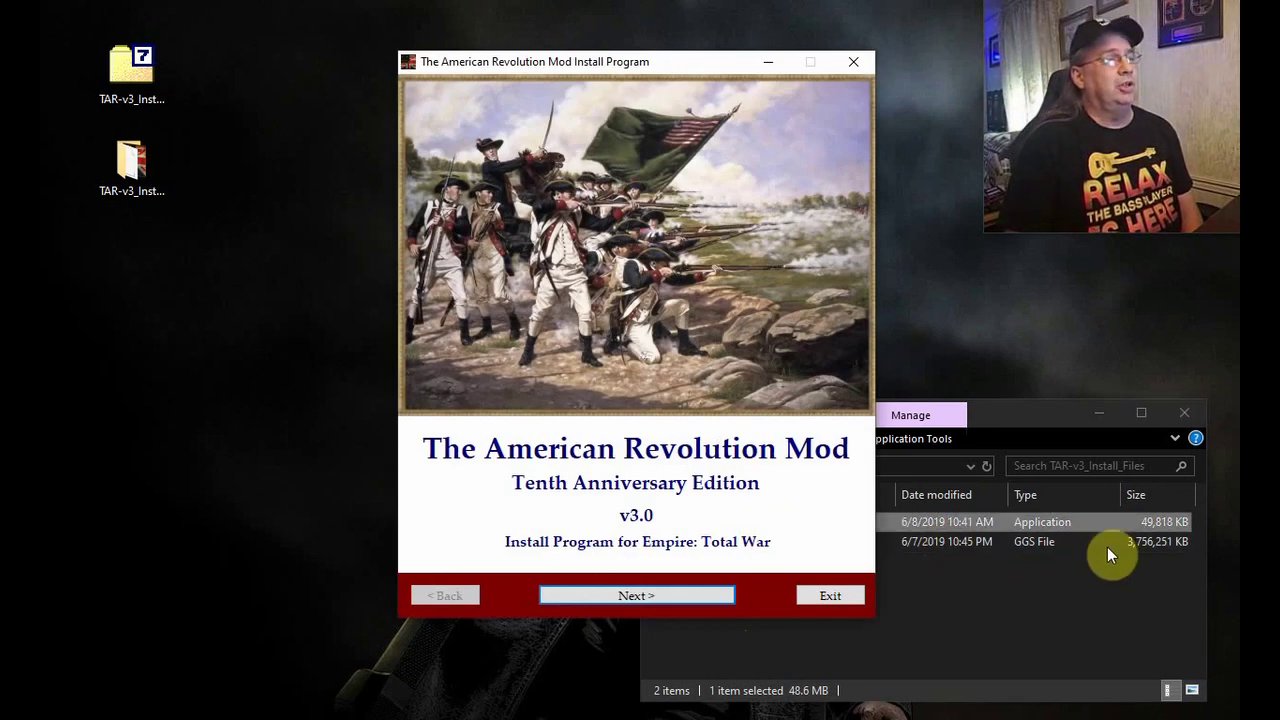
click(1190, 416)
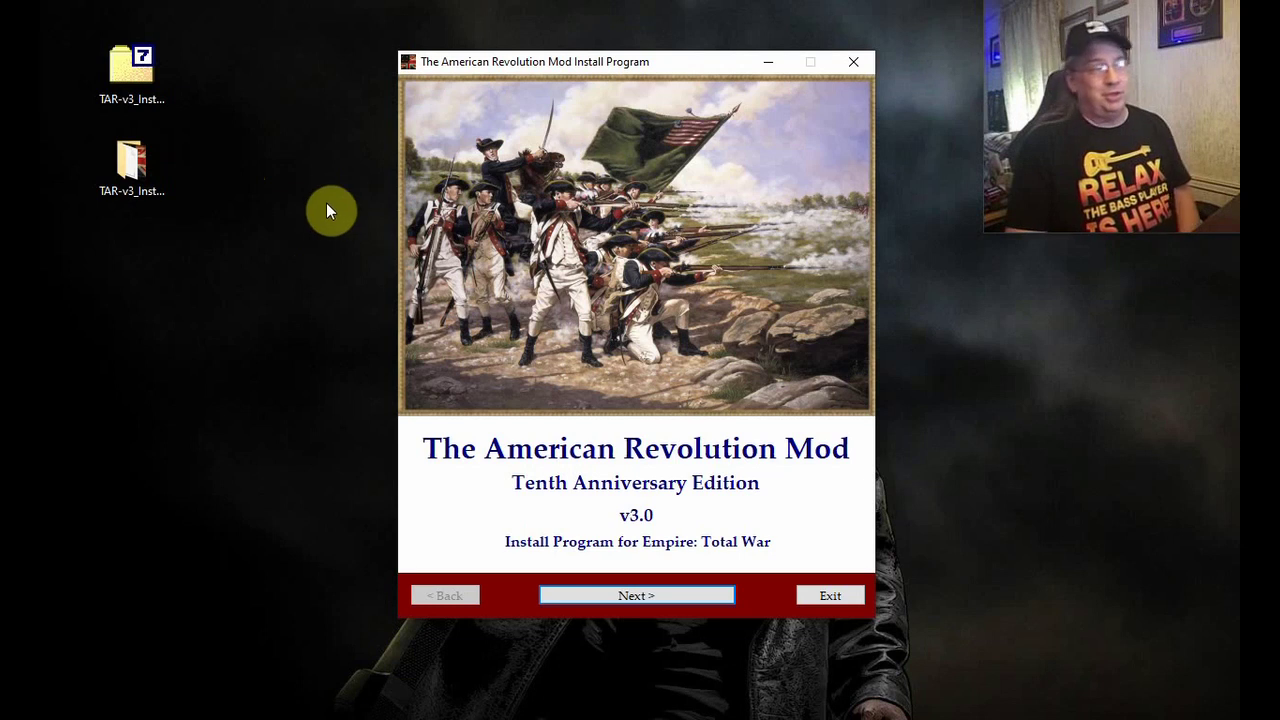
Advance past the installer's title page, skim the mod's welcome description, and continue to the Important Information page
click(652, 595)
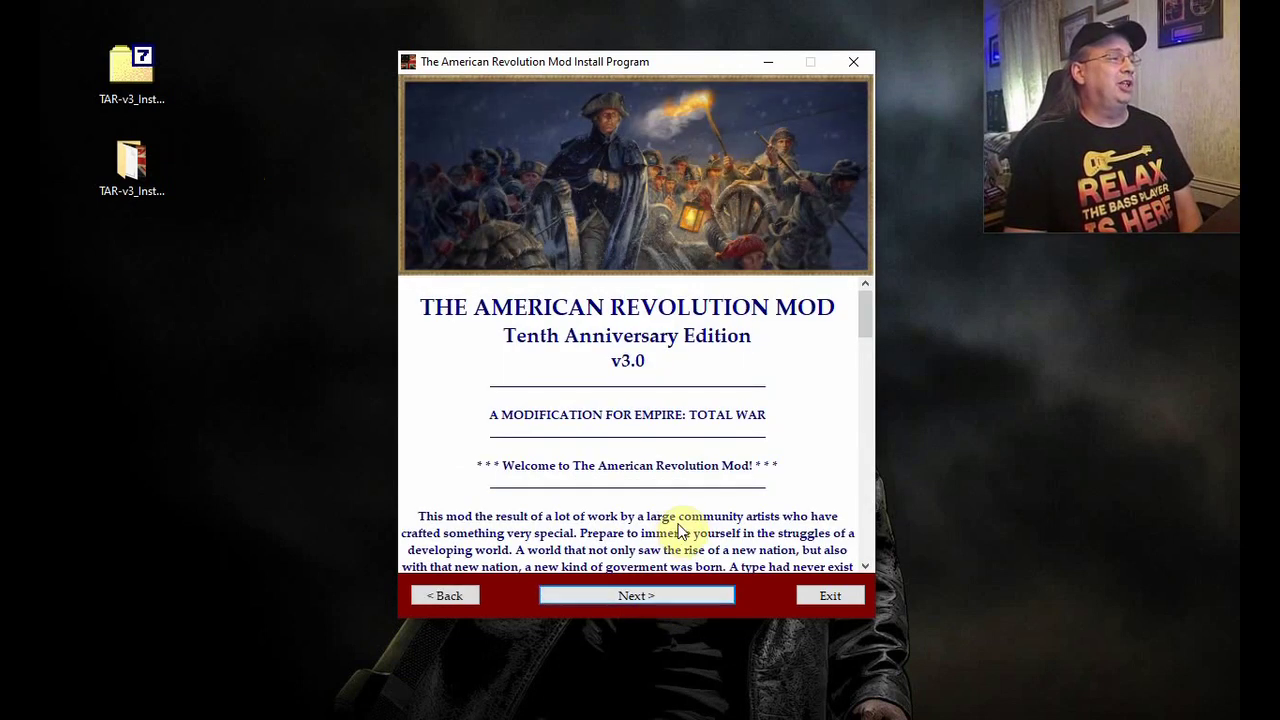
scroll(740, 458, down, 10)
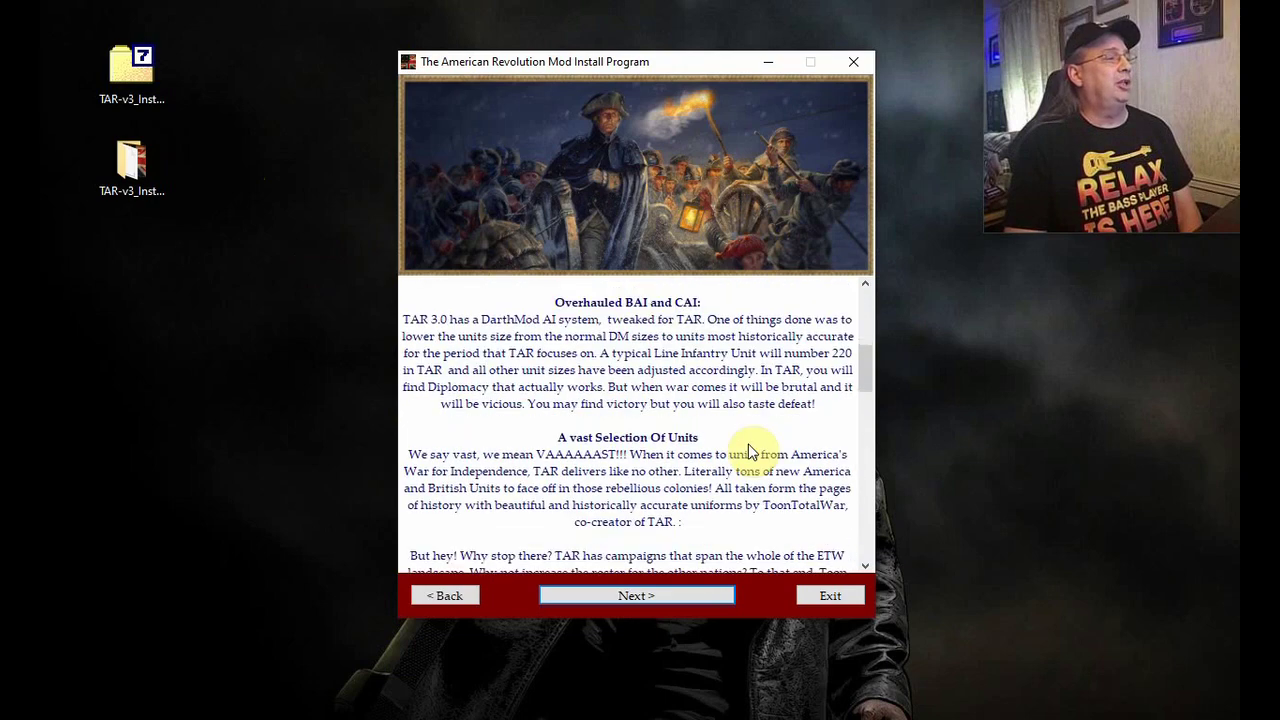
scroll(752, 450, down, 8)
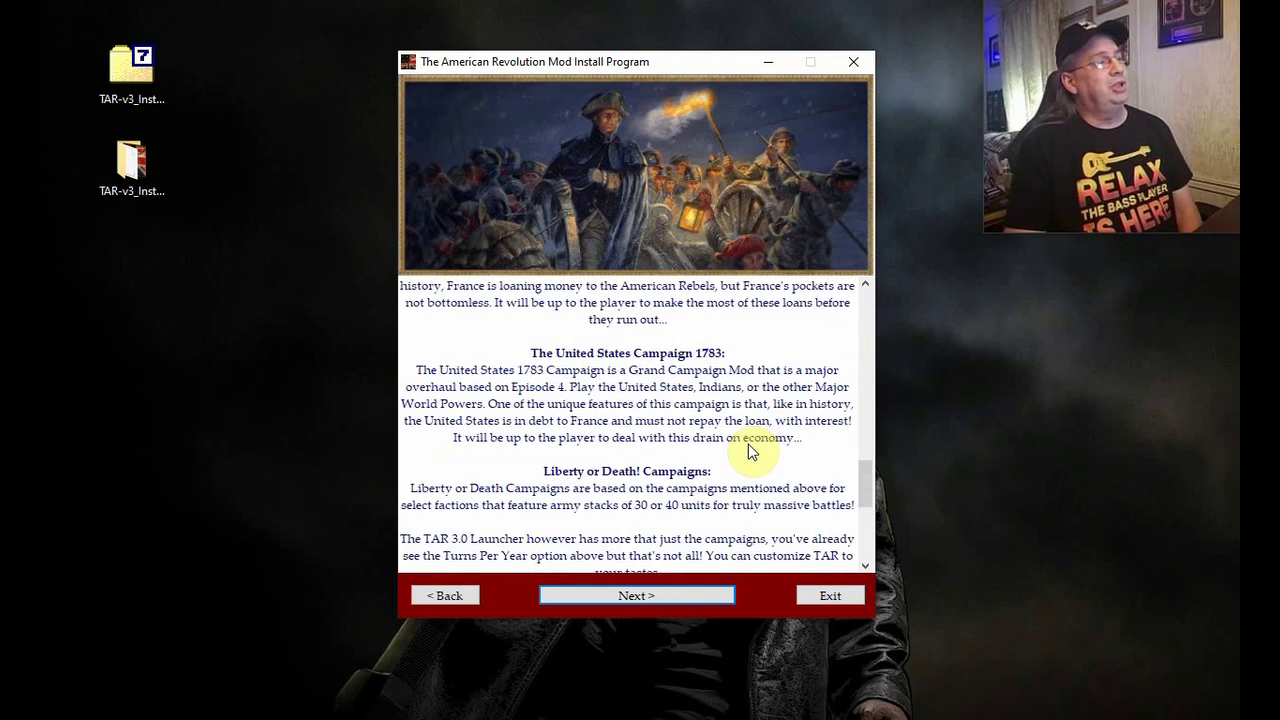
scroll(752, 450, up, 18)
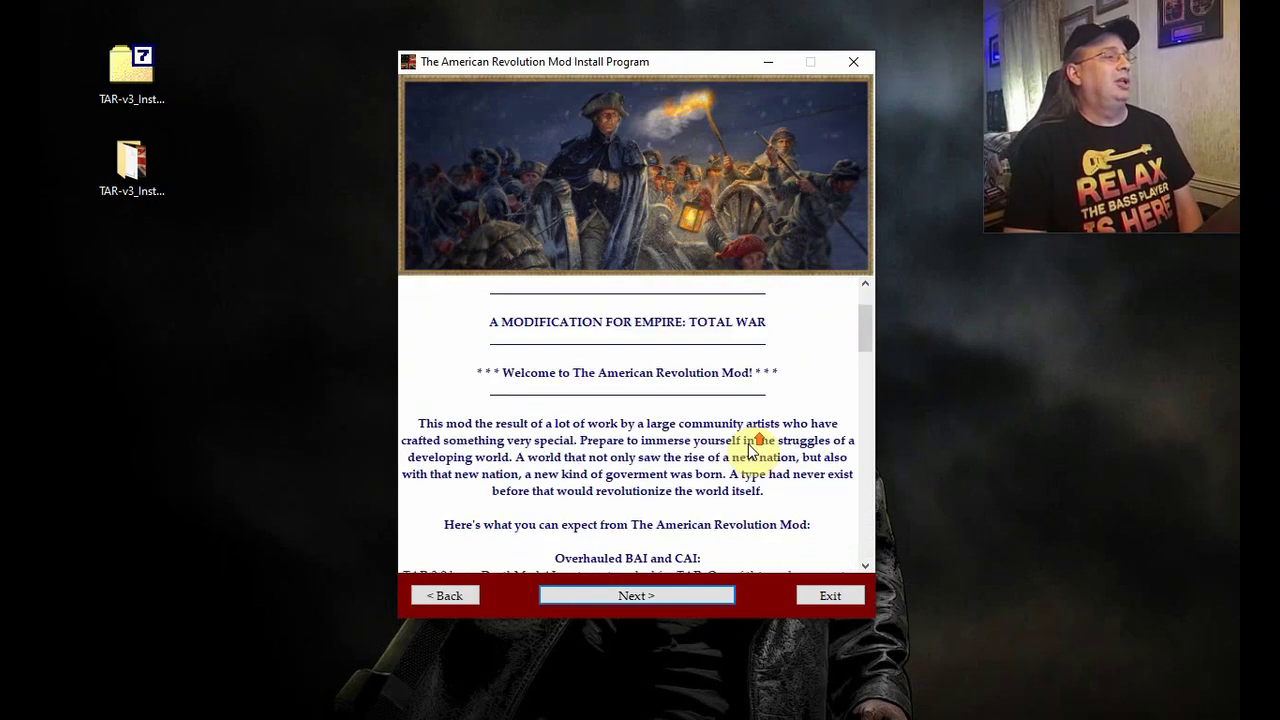
click(658, 596)
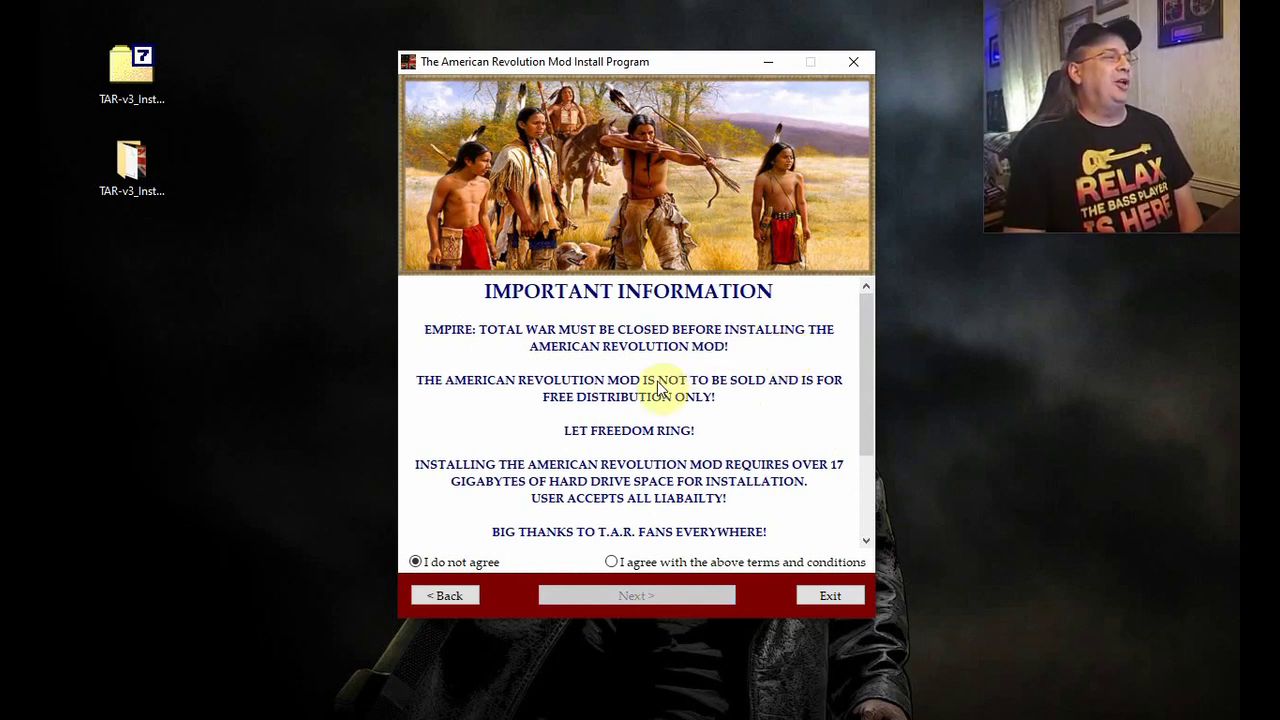
Review the Important Information page, agree with the terms and conditions, and continue to the installation directory page
drag(641, 381, 754, 404)
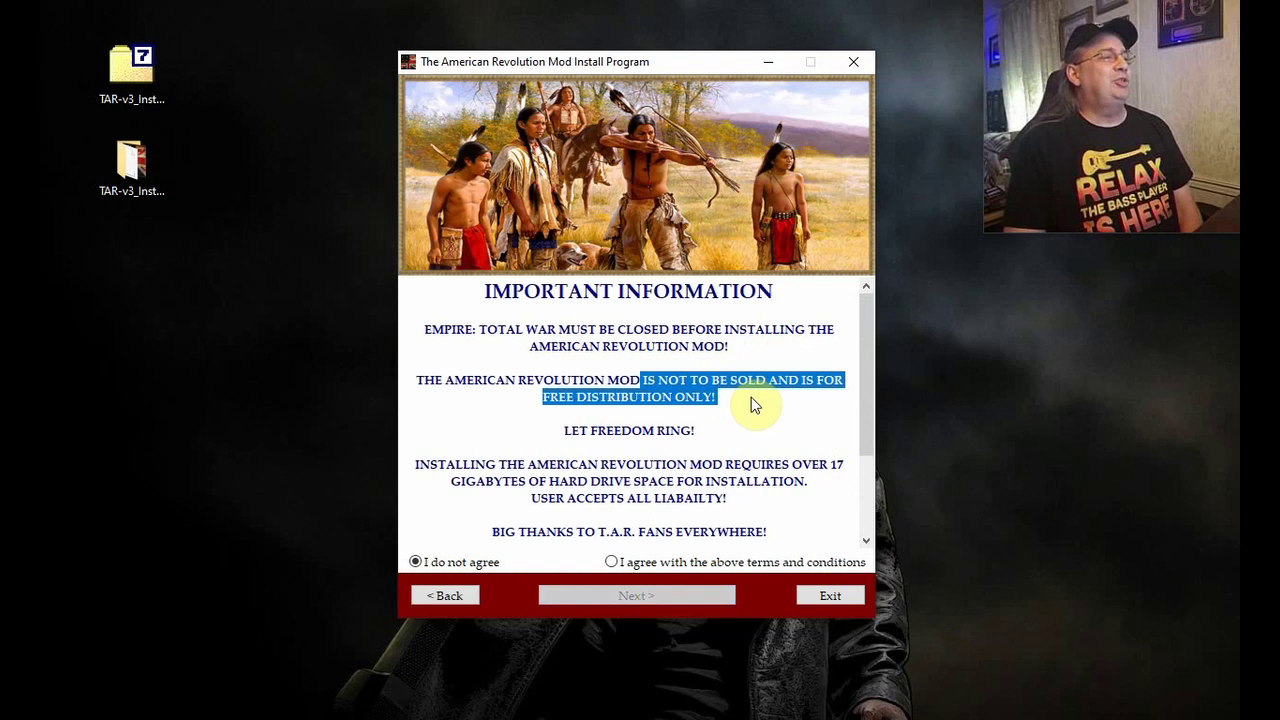
click(756, 412)
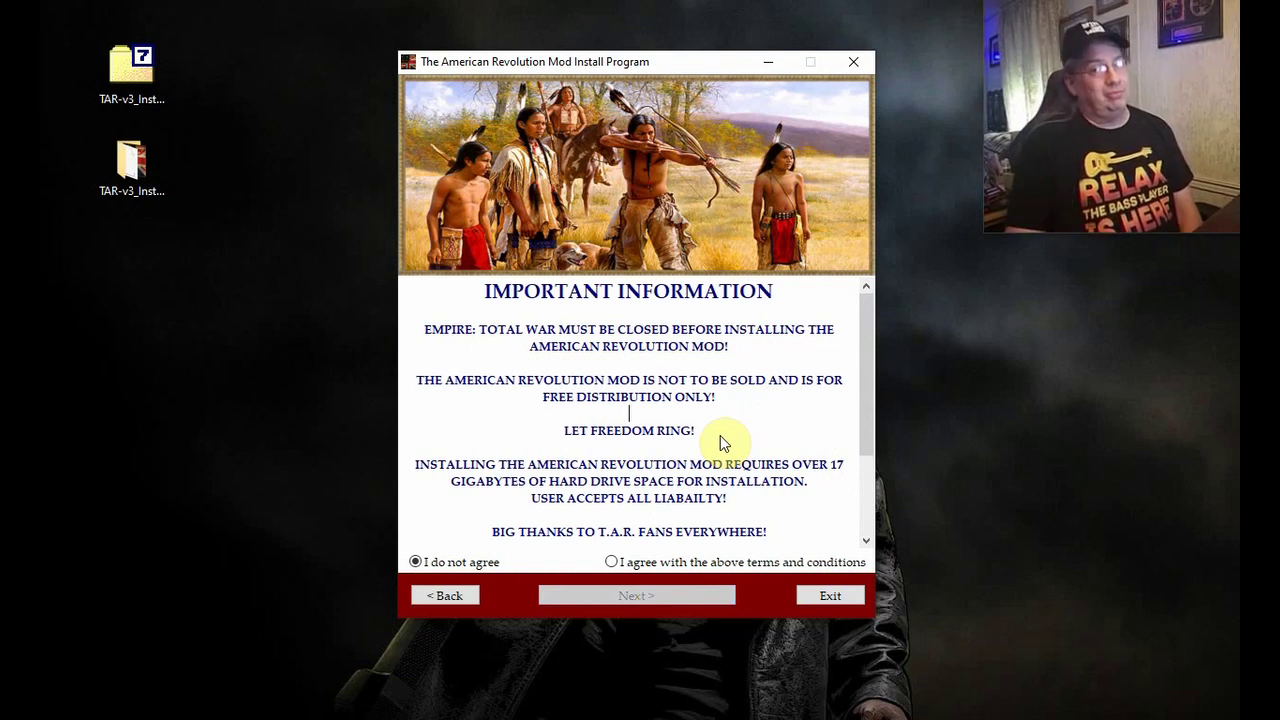
drag(693, 436, 497, 445)
click(758, 468)
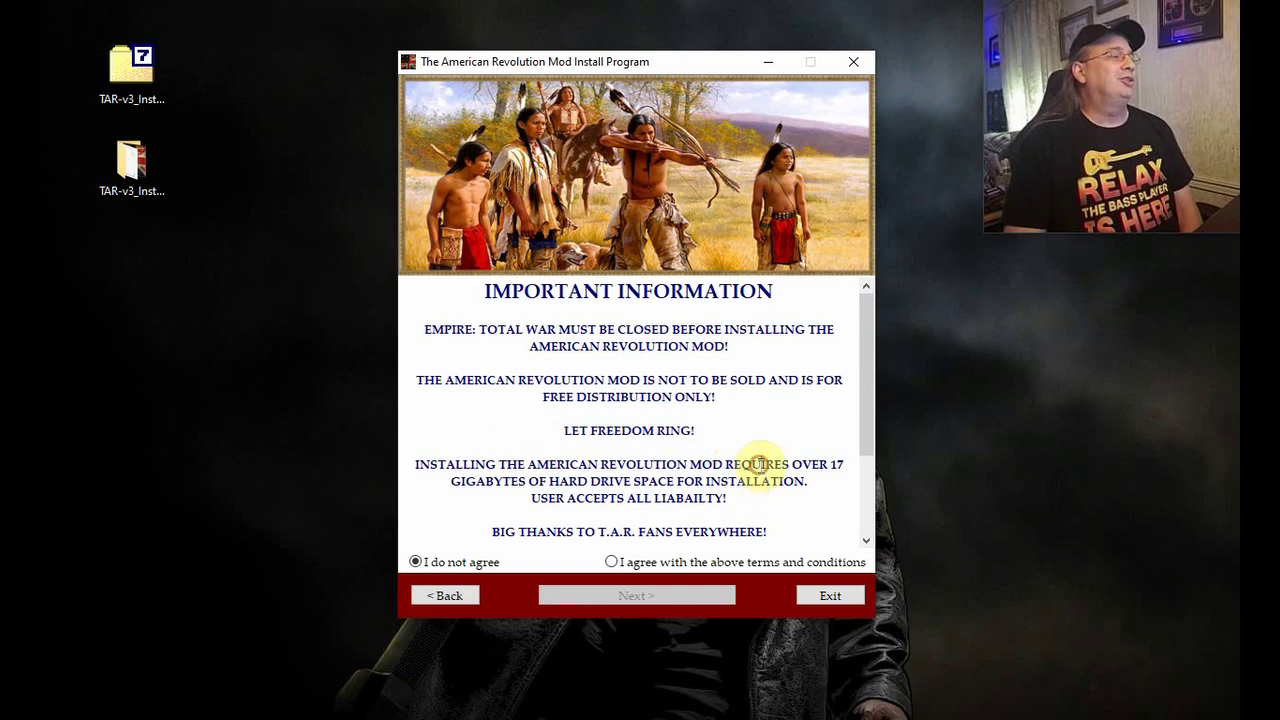
scroll(760, 472, down, 3)
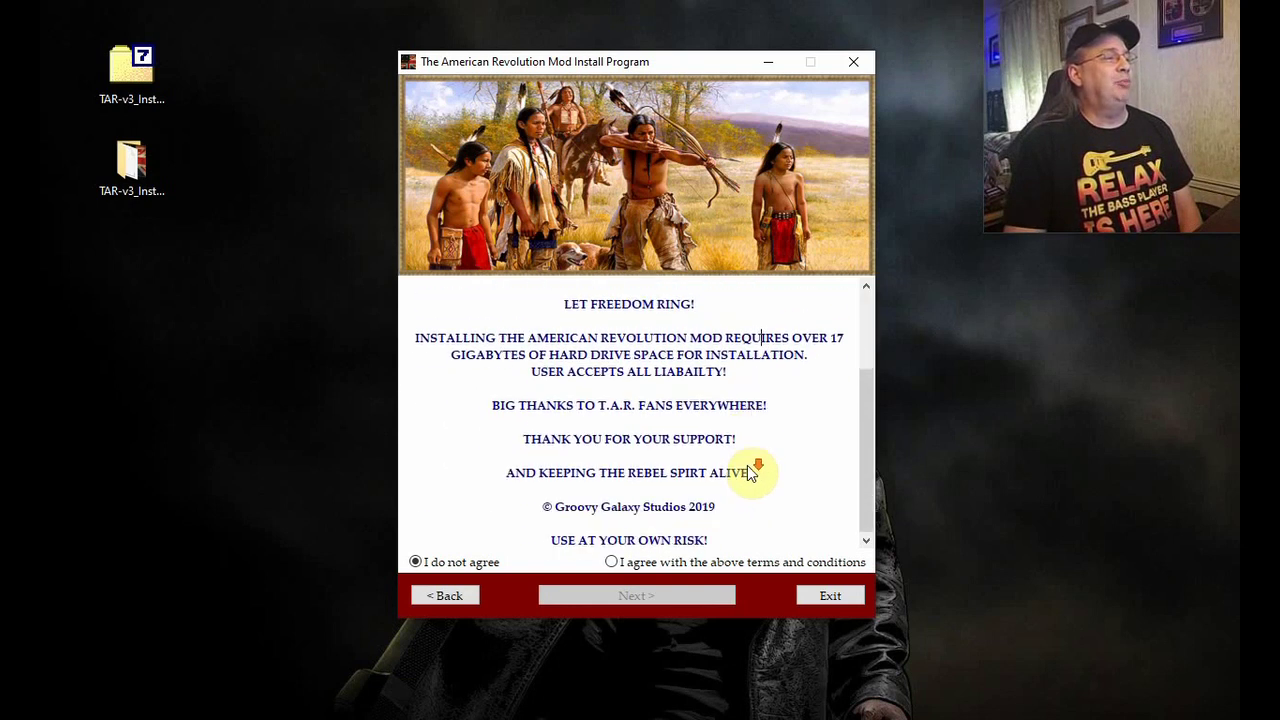
scroll(750, 500, up, 5)
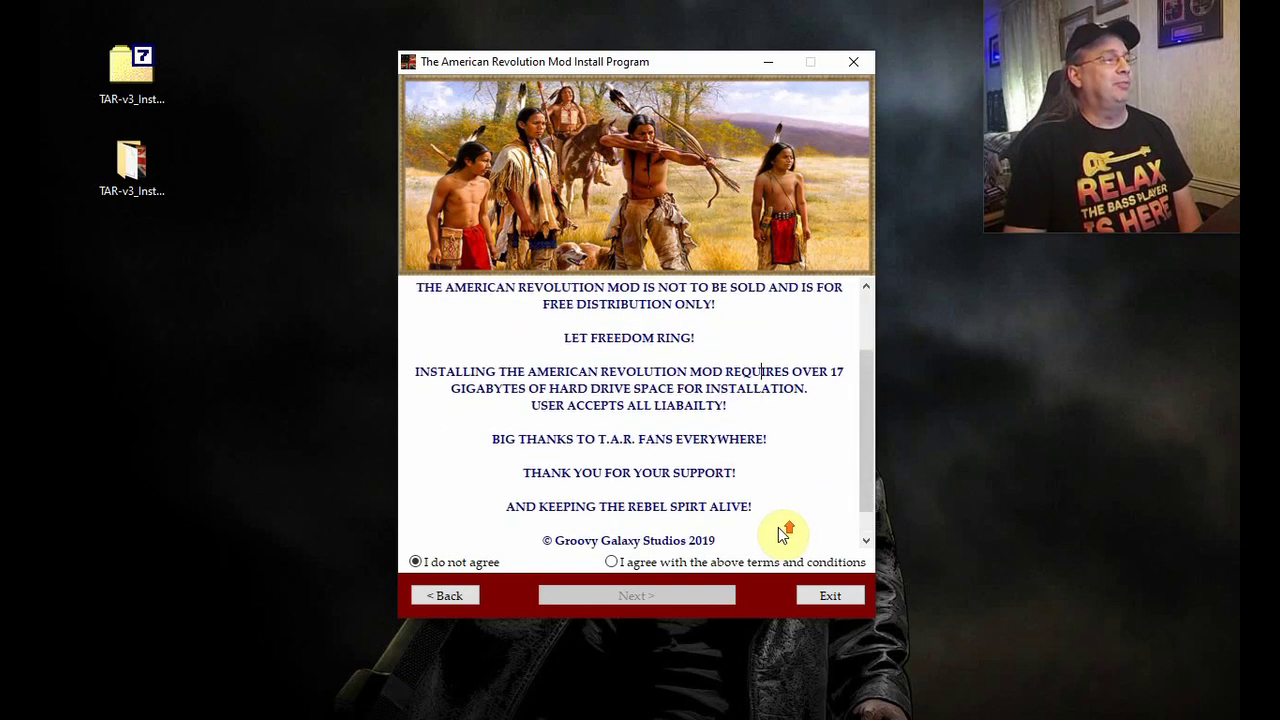
click(651, 566)
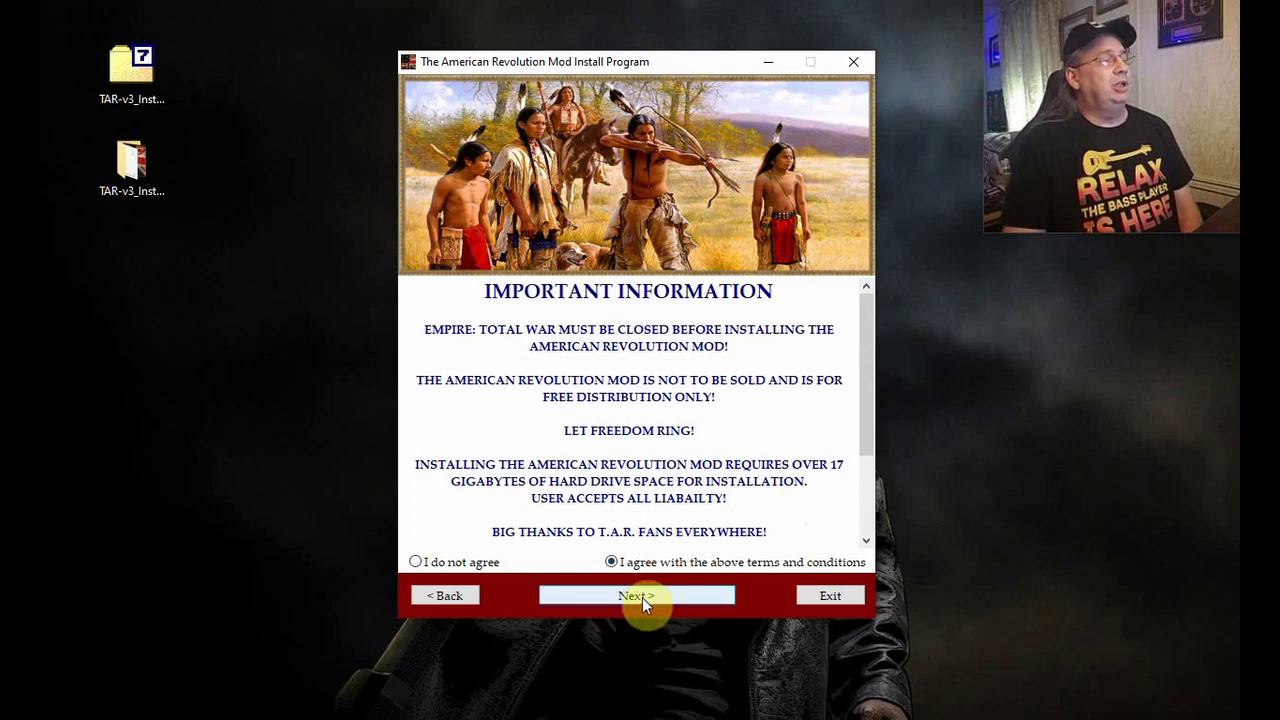
click(642, 597)
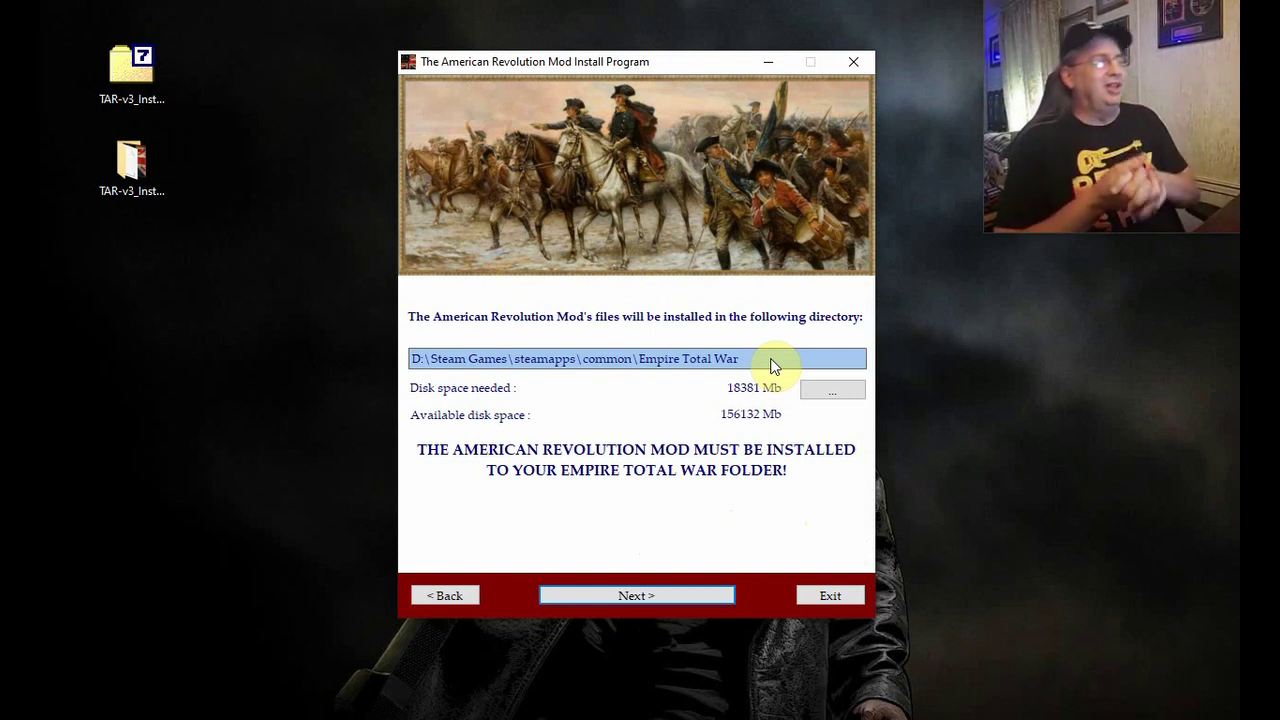
Try to continue the installation with D:\Steam Games\steamapps\common\Warhammer End Times Vermintide as the installation directory
drag(768, 360, 403, 336)
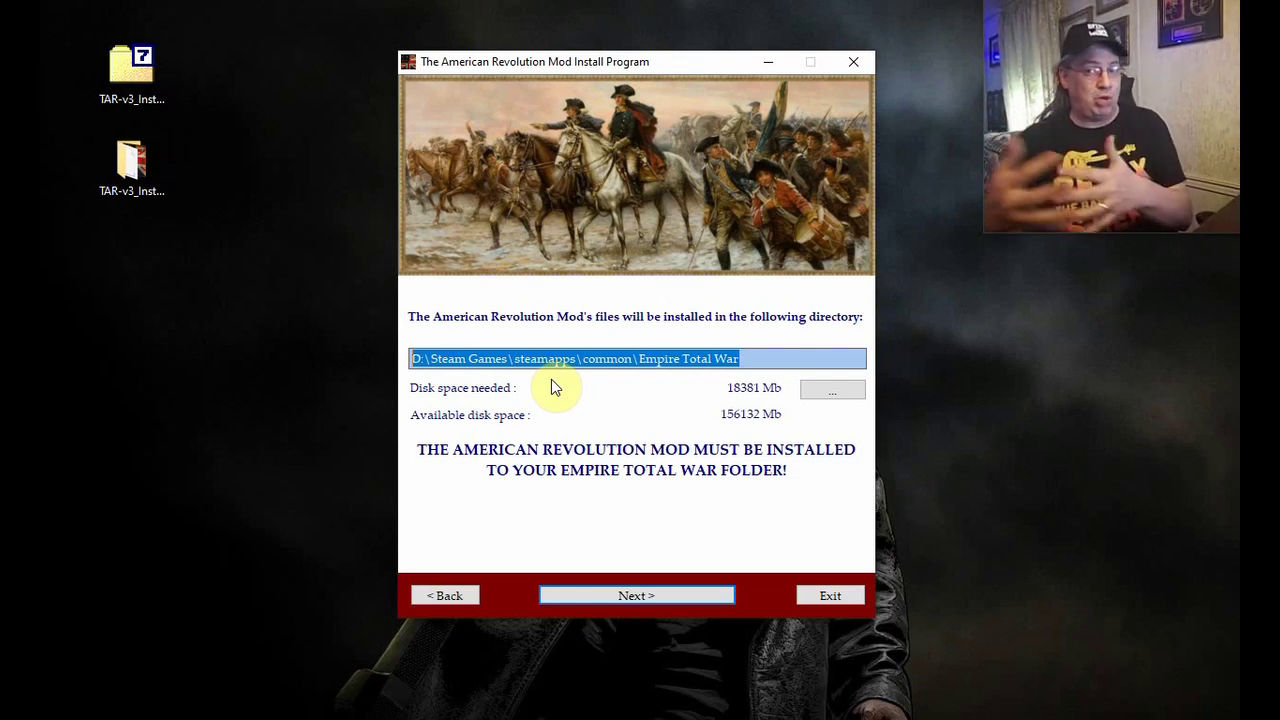
click(826, 393)
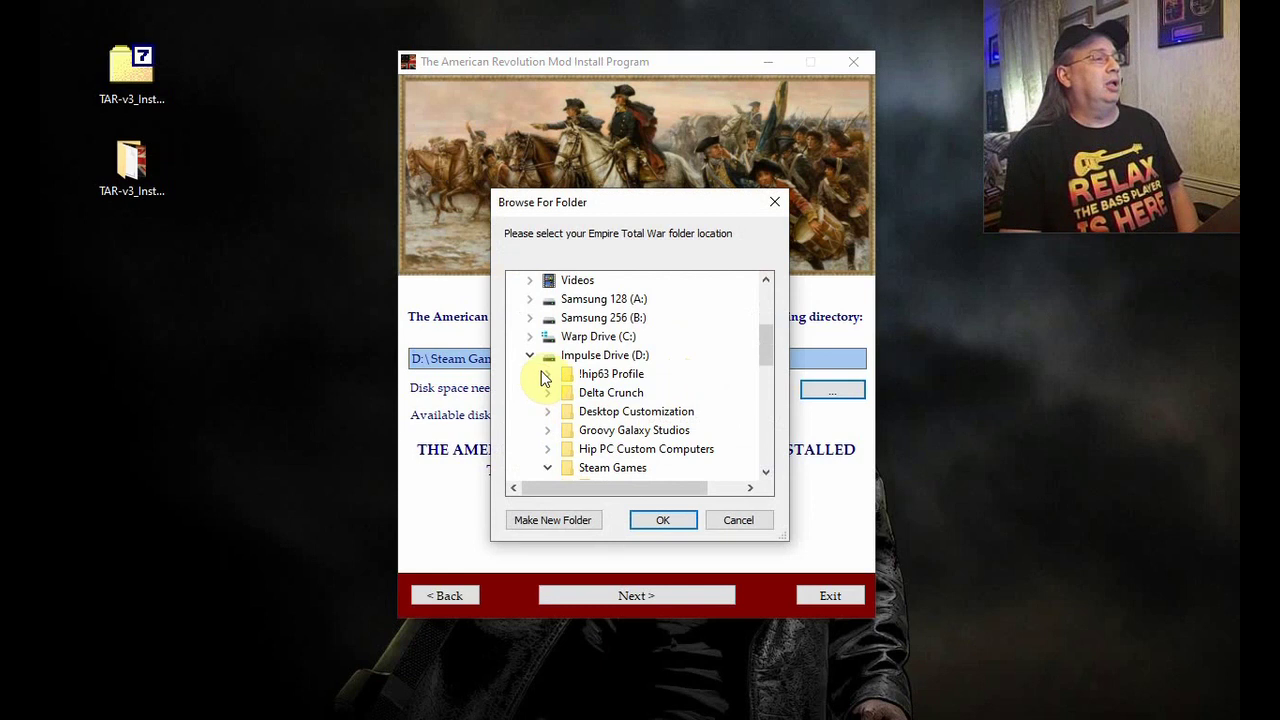
double_click(640, 358)
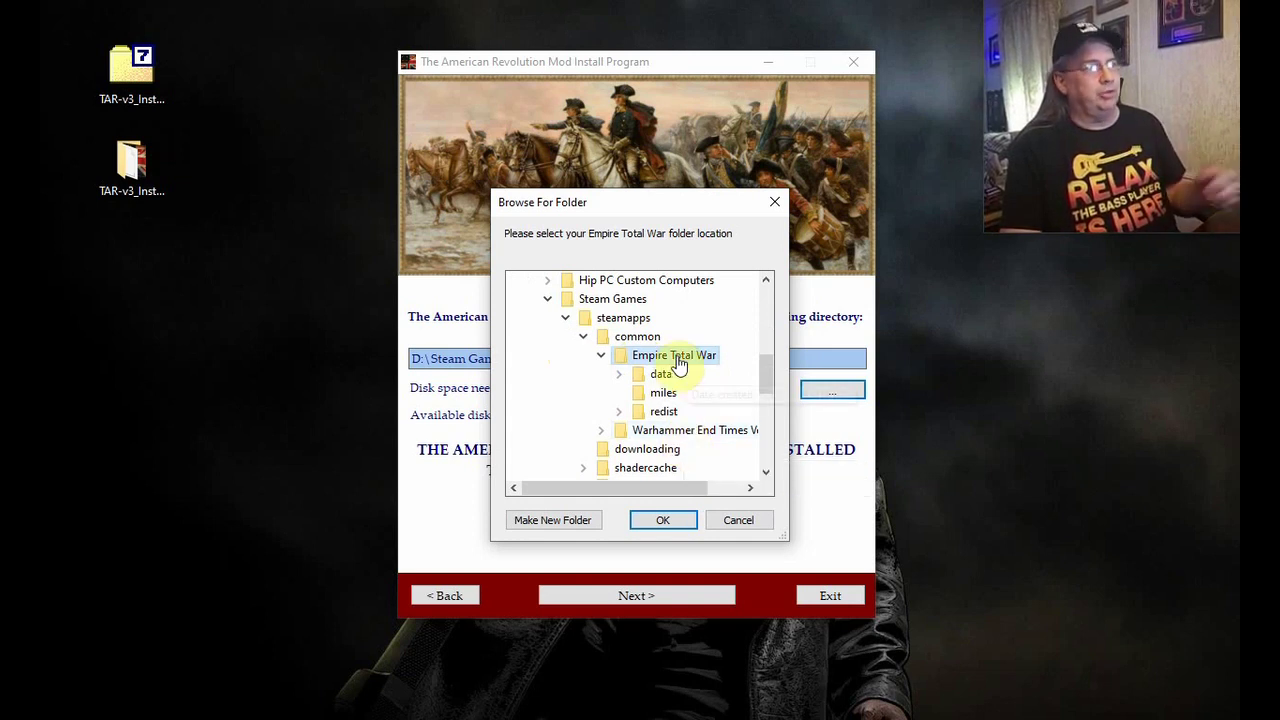
click(662, 436)
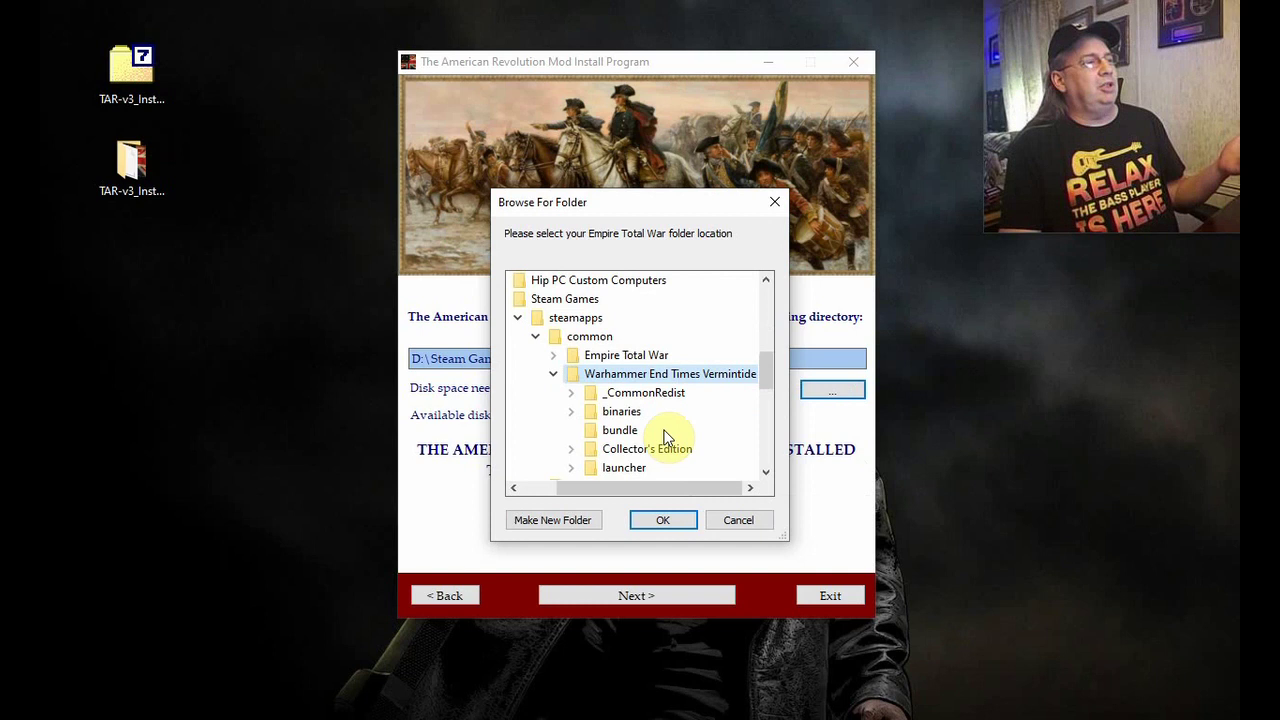
click(669, 519)
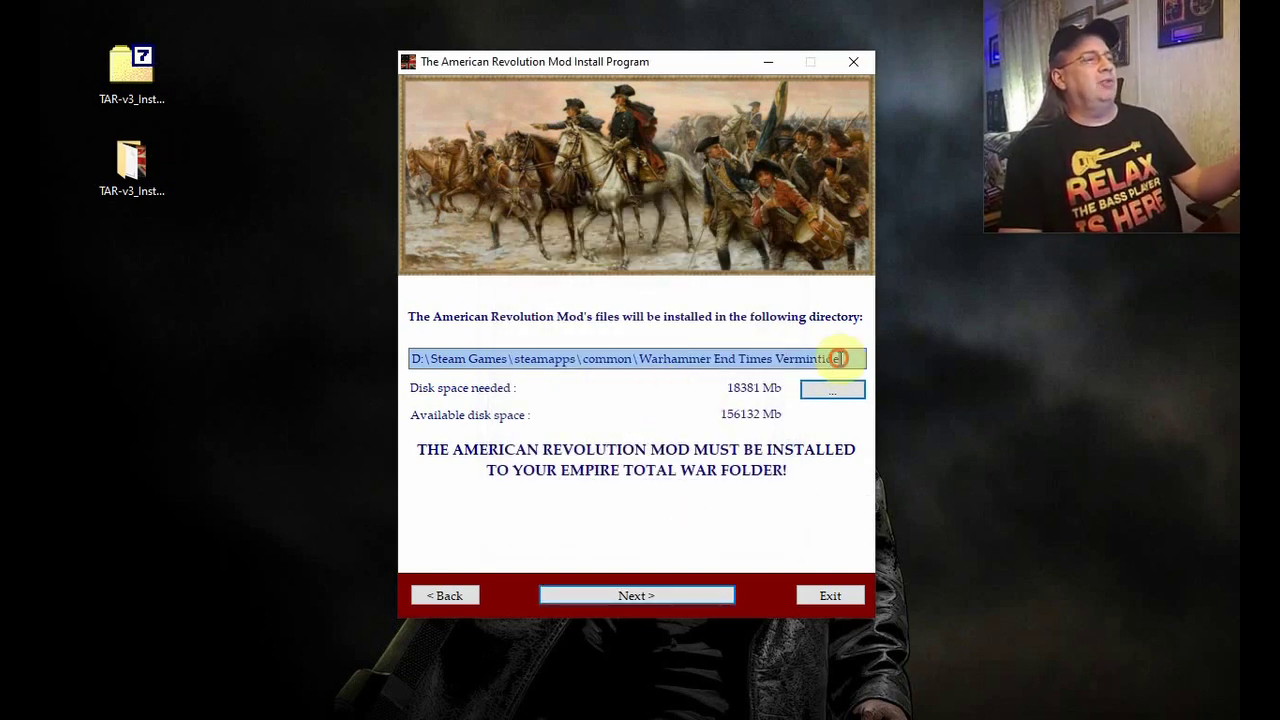
drag(838, 358, 643, 362)
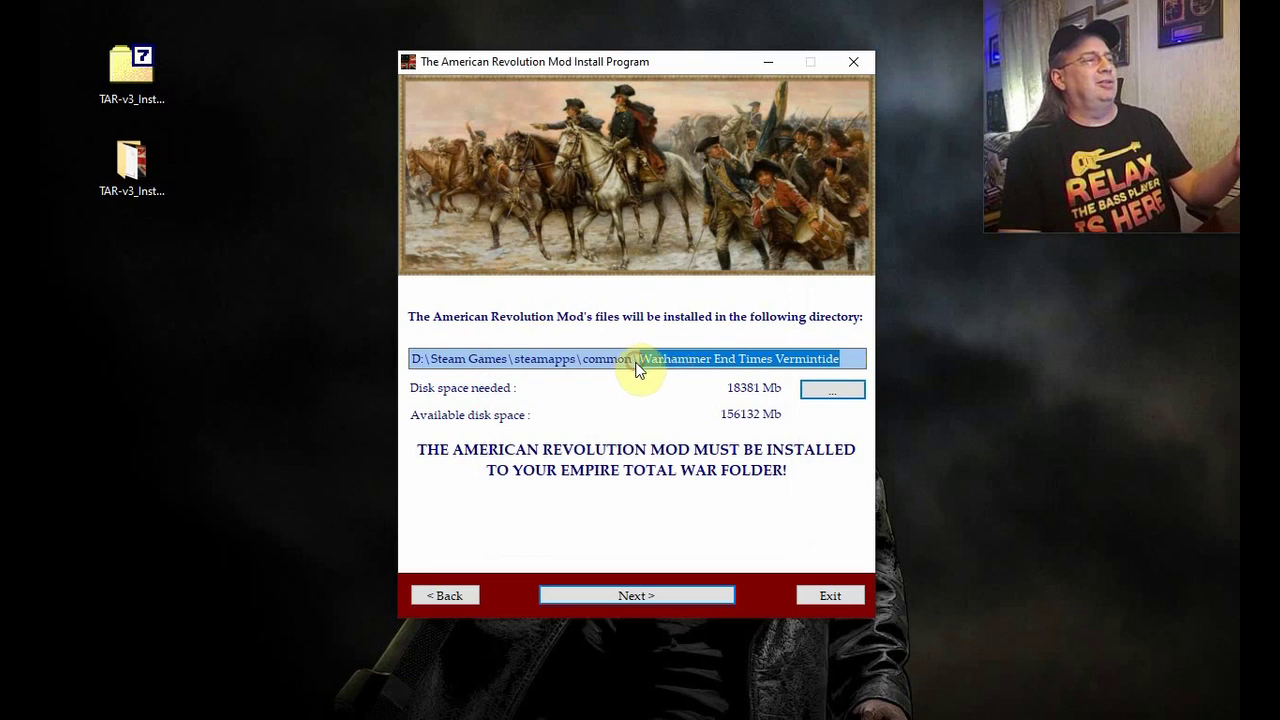
click(642, 590)
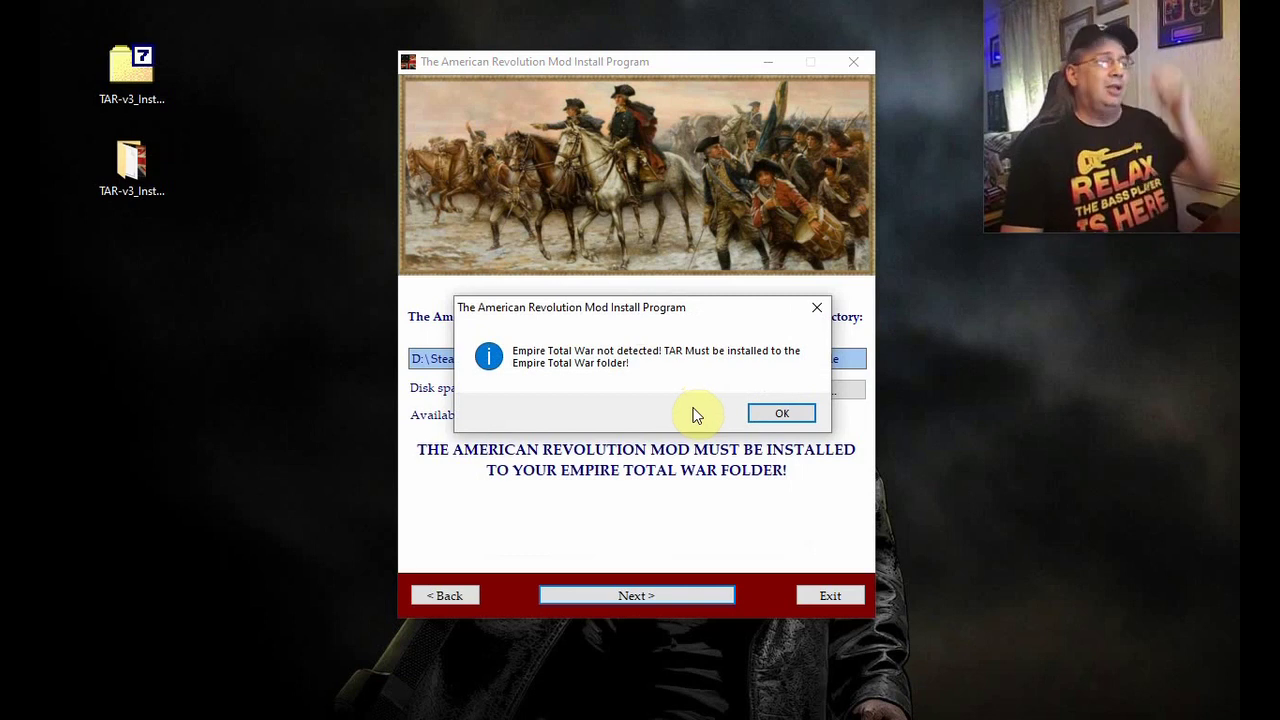
click(777, 418)
Select the Empire Total War folder under D:\Steam Games\steamapps\common as the installation directory
click(821, 398)
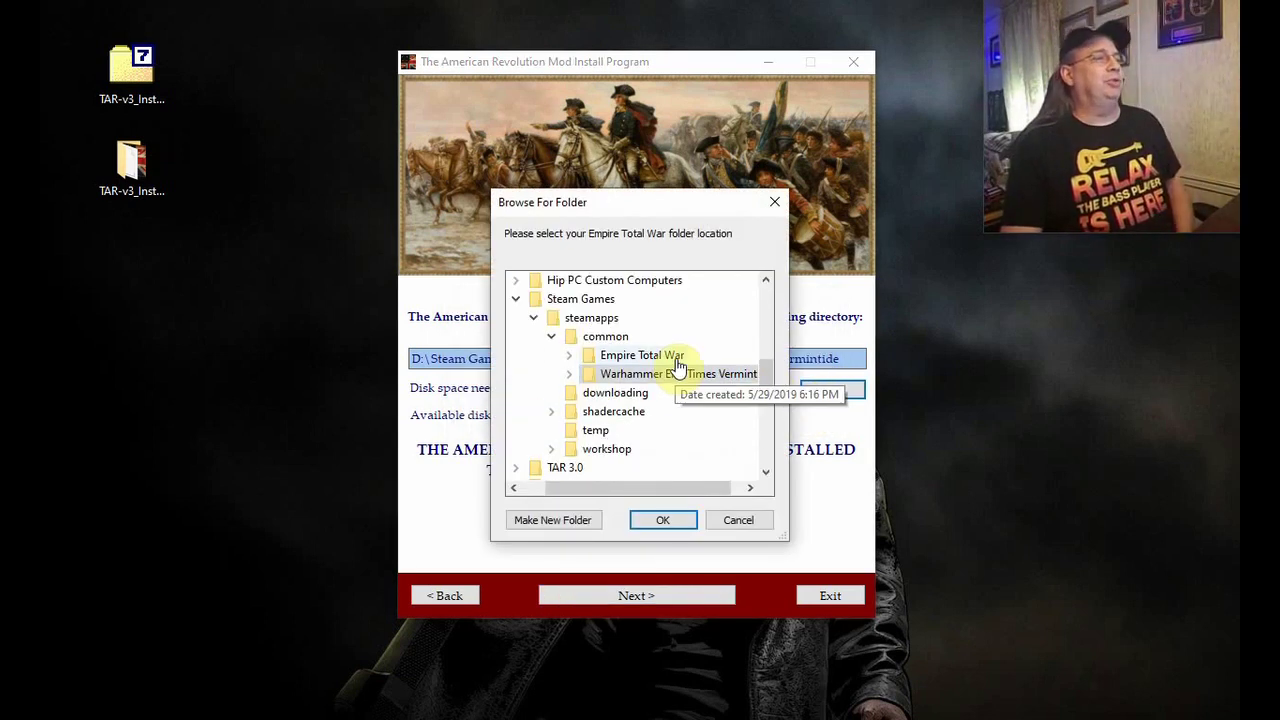
double_click(677, 365)
click(682, 519)
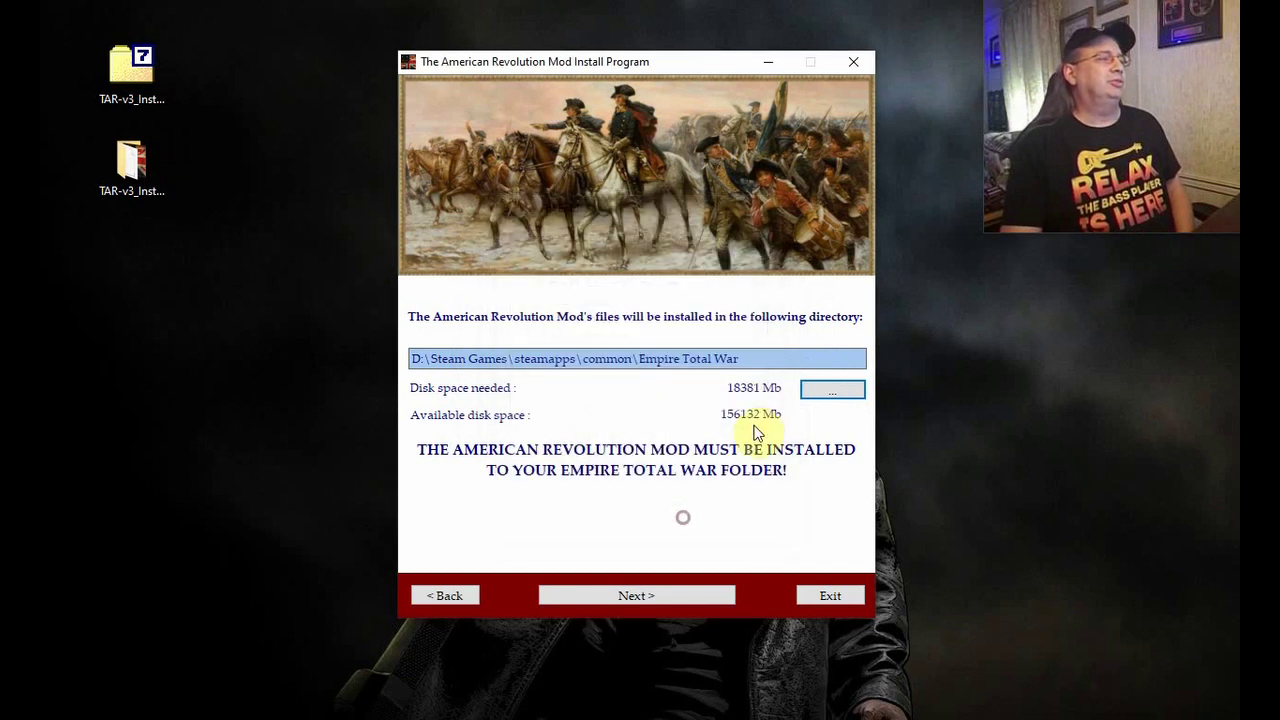
drag(761, 360, 639, 359)
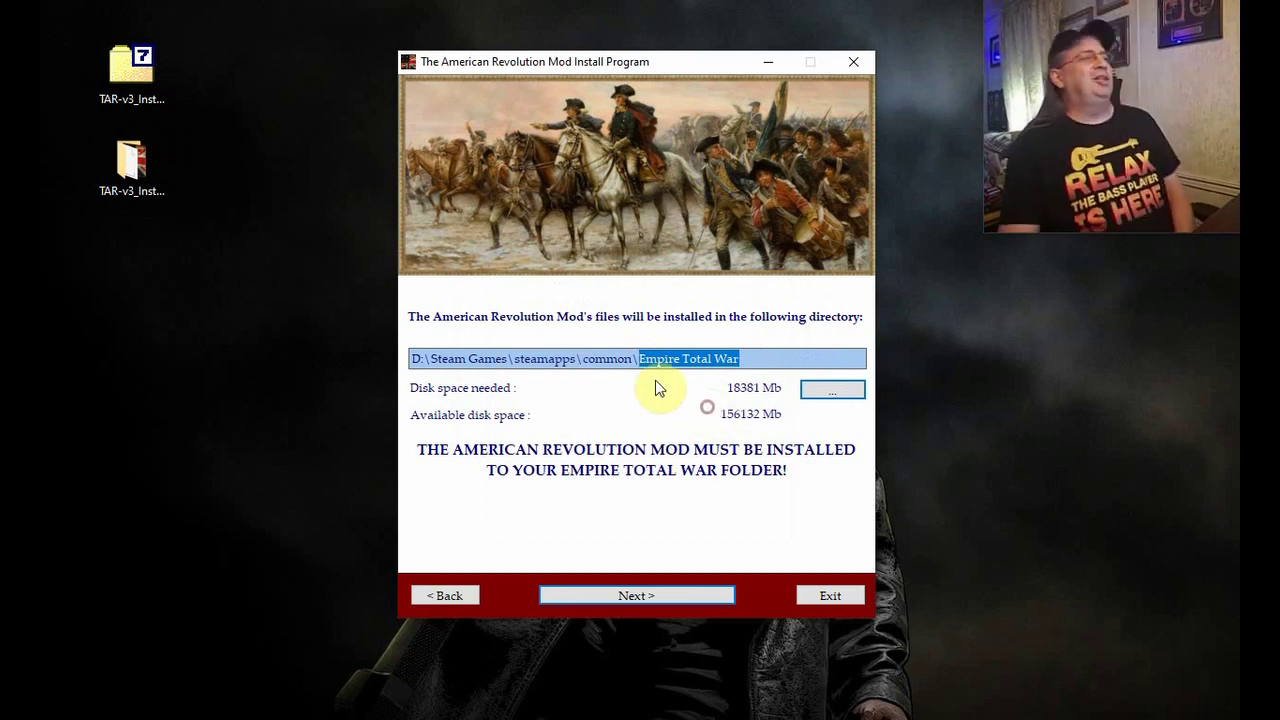
click(768, 362)
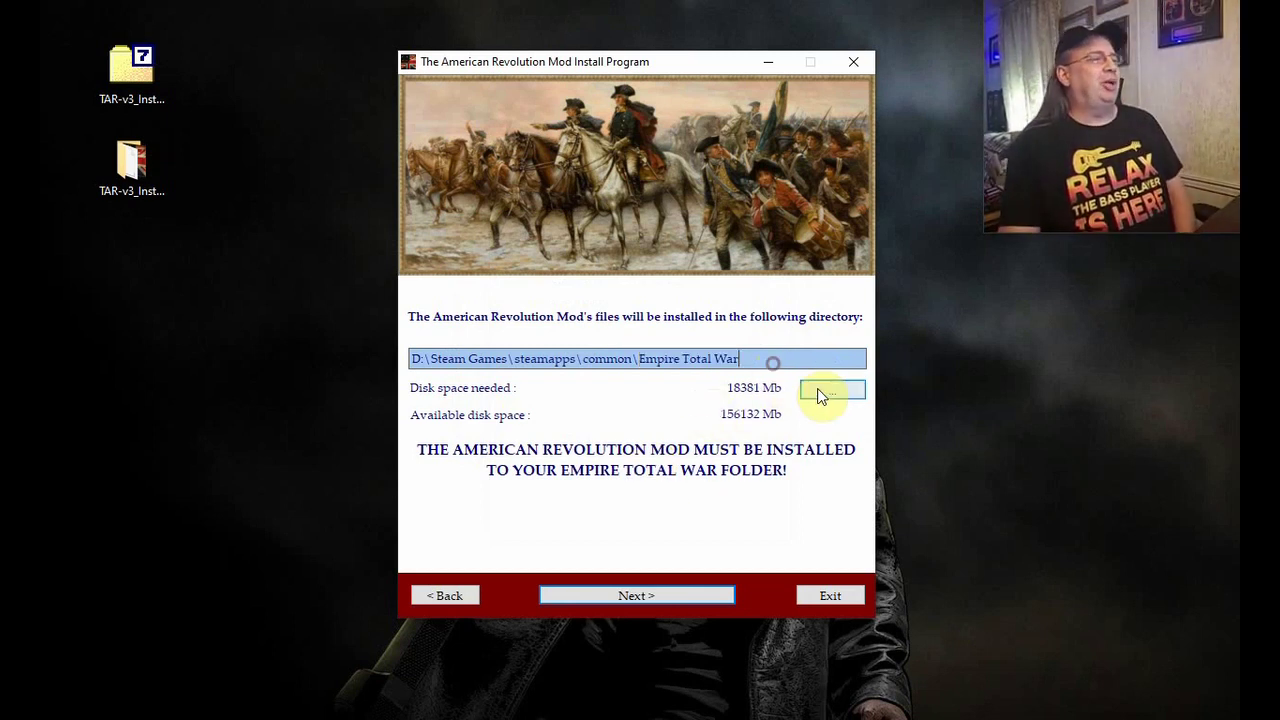
Continue past the directory and extraction notice pages and run the mod installation with its 7-zip extraction
click(731, 597)
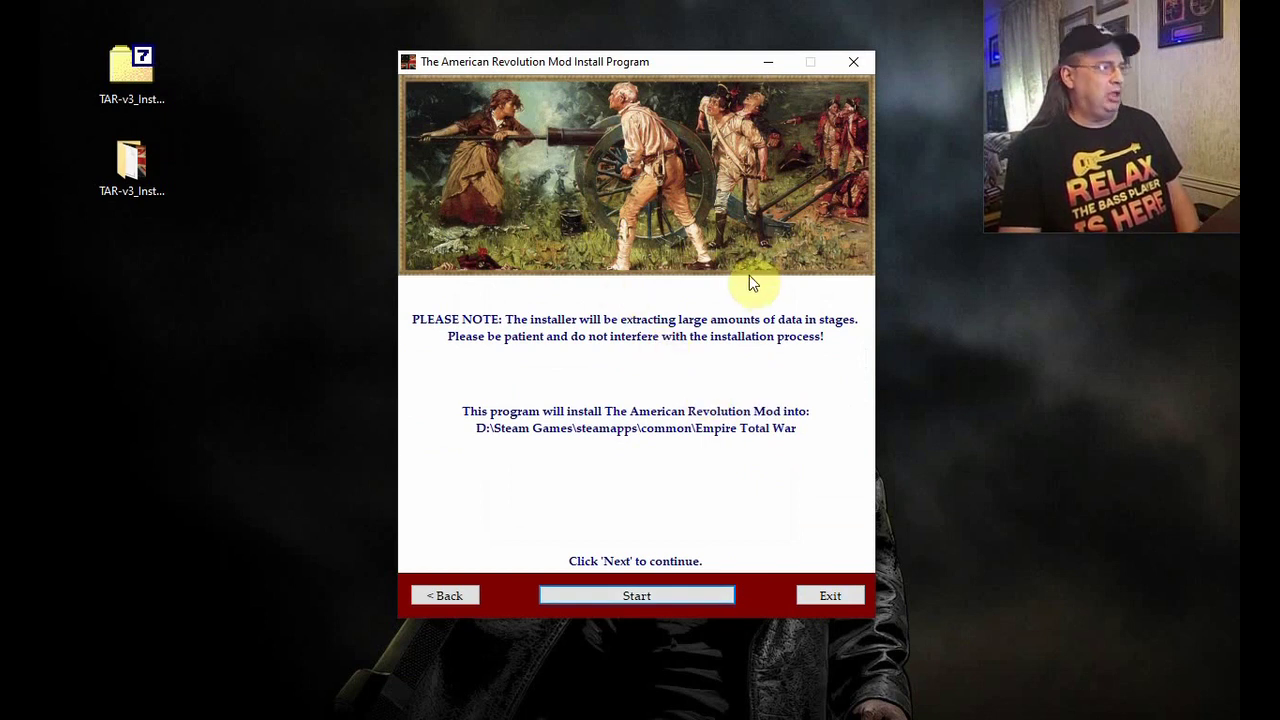
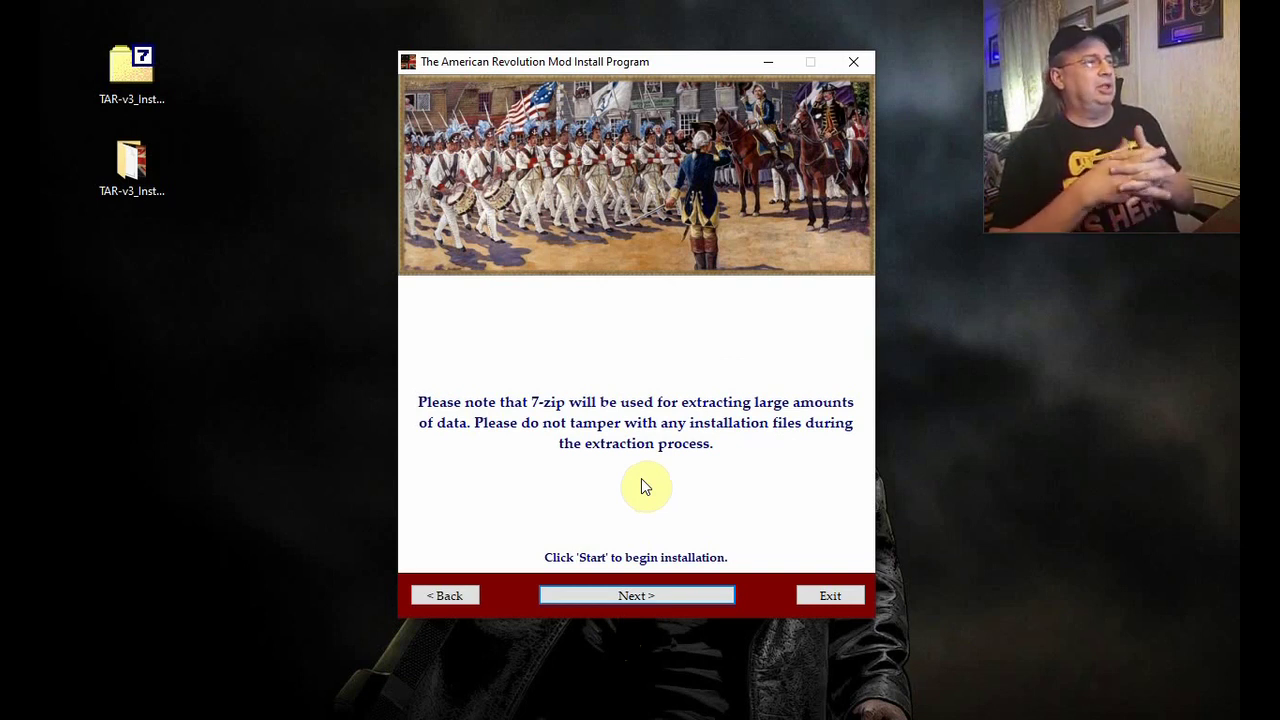
click(657, 595)
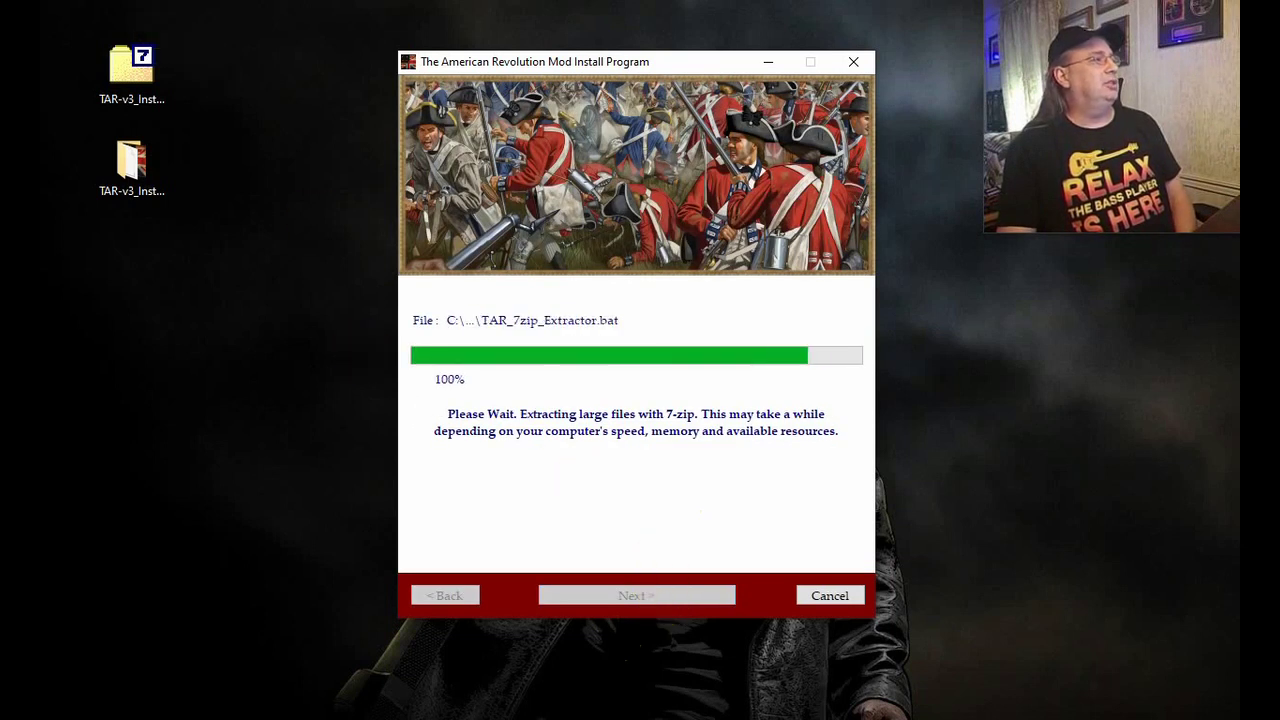
drag(48, 66, 189, 98)
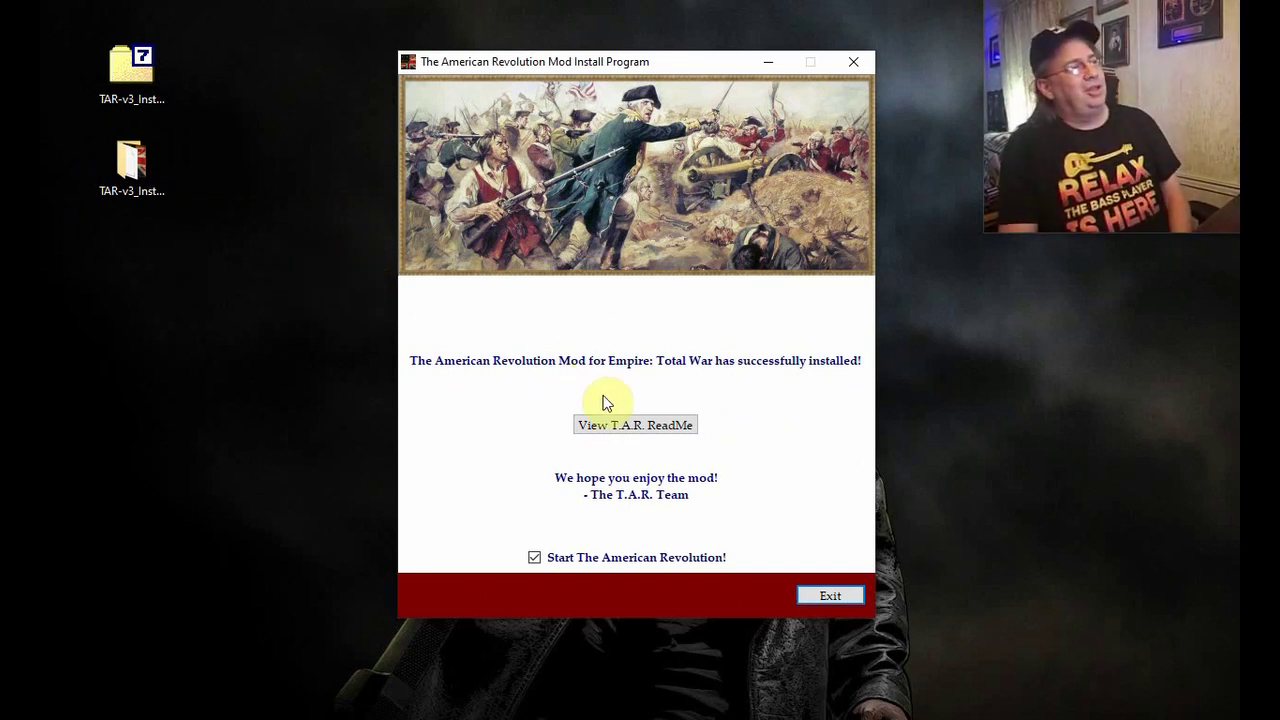
View the T.A.R. ReadMe and point out the Start the American Revolution! shortcut on the desktop
click(655, 424)
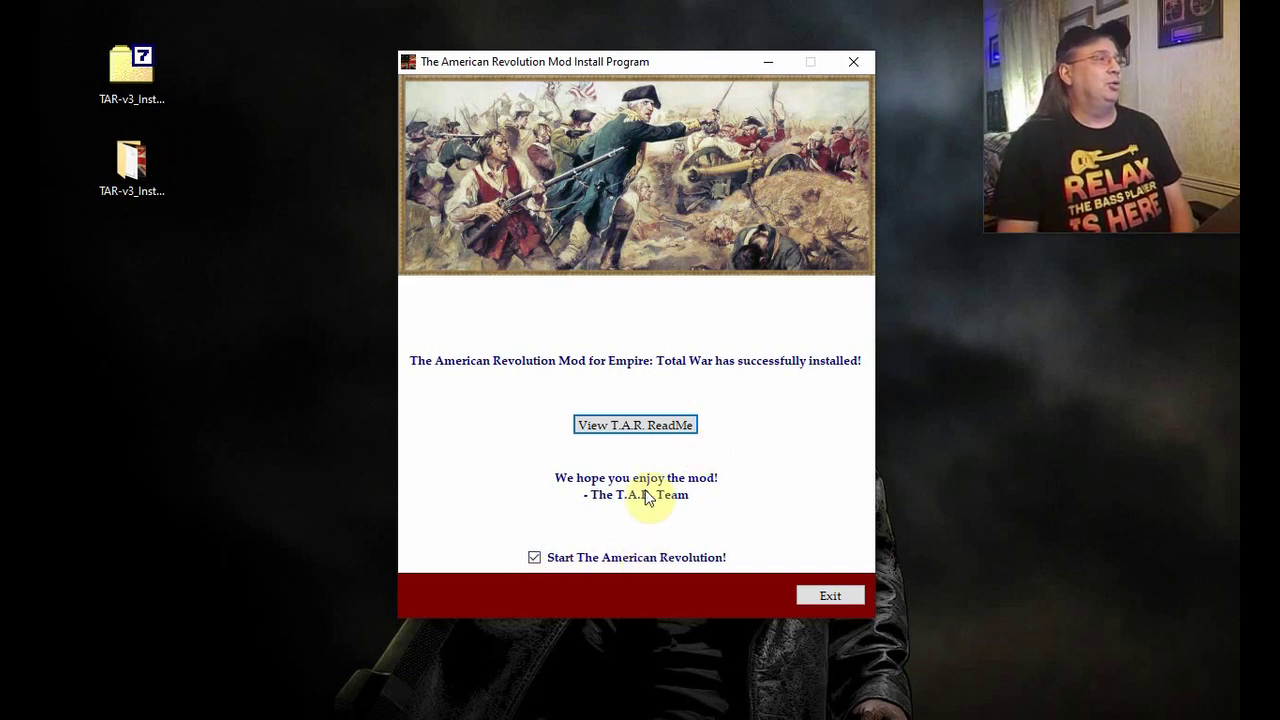
drag(115, 56, 267, 106)
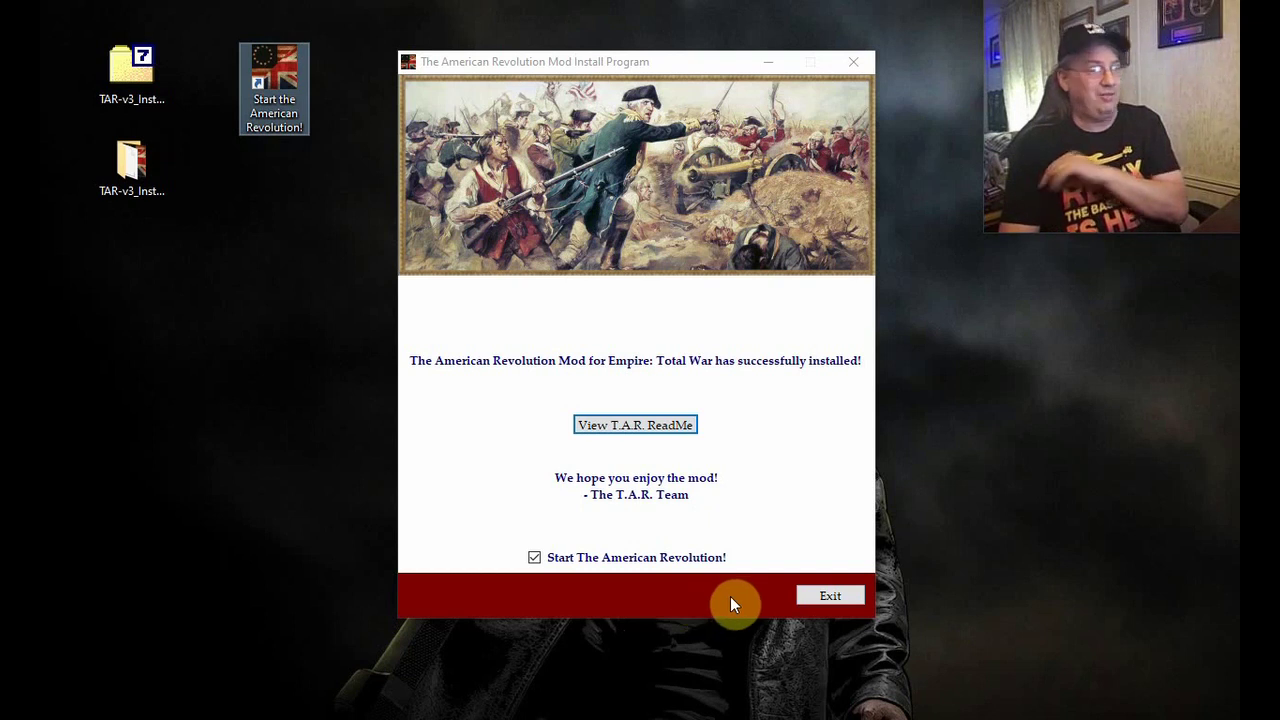
Exit the installer with Start The American Revolution! enabled, and close the mod launcher using Close and Deactivate
click(801, 598)
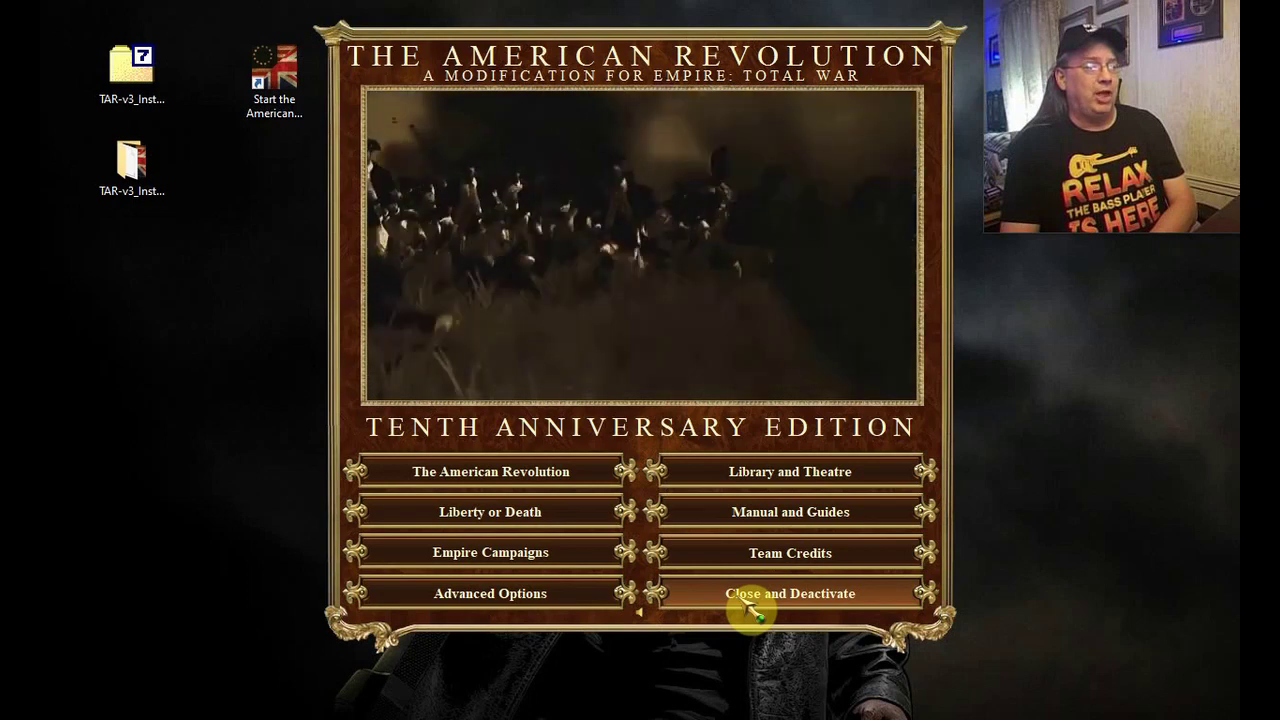
click(752, 600)
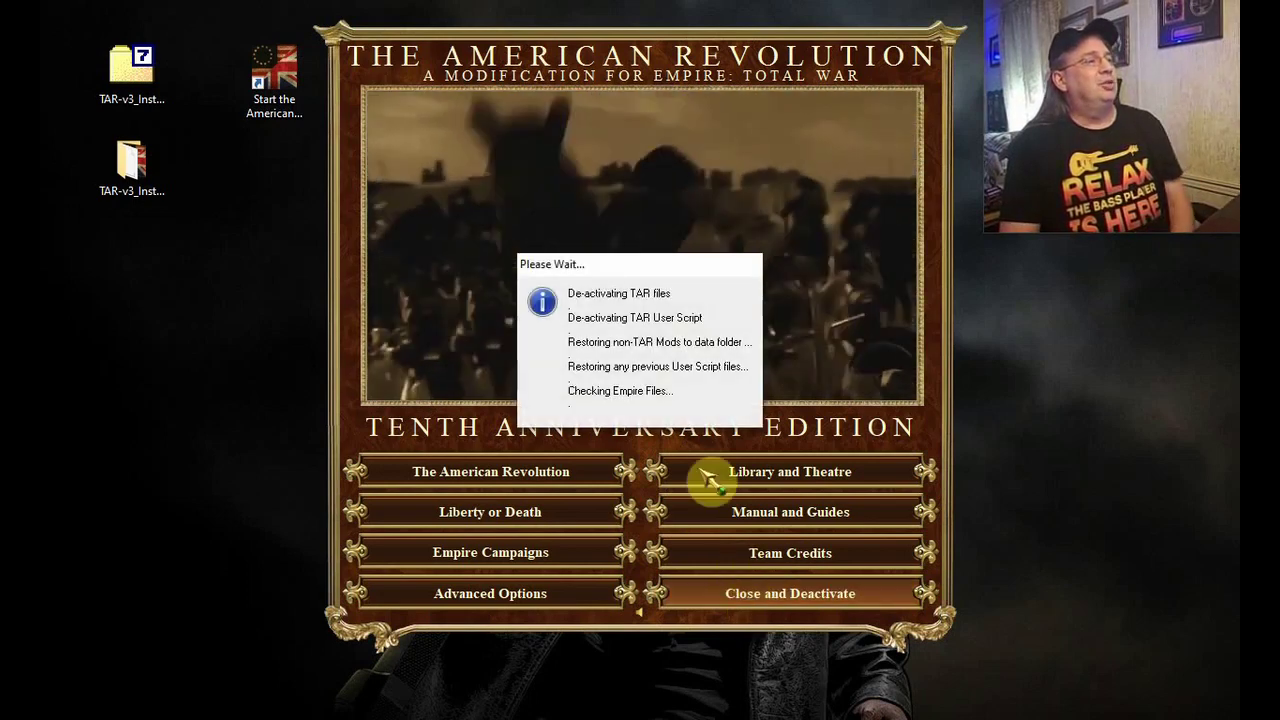